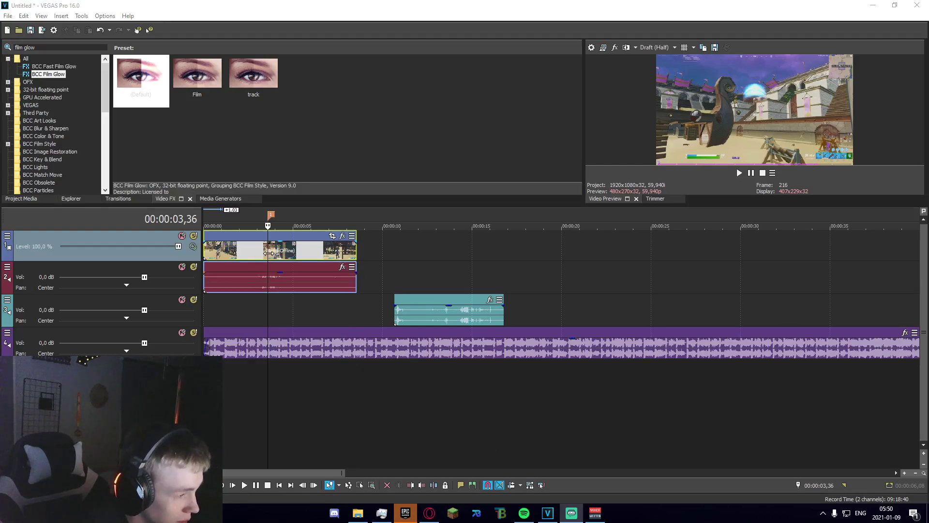
Examine the music waveform at the orange marker and the start of the separate audio clip on the third track.
scroll(486, 426, "up", 6)
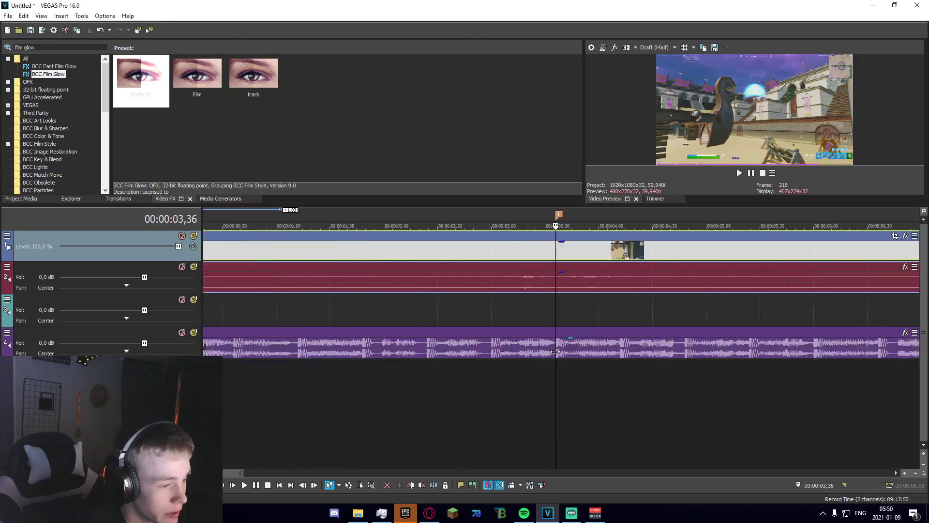
left_click(555, 352)
scroll(561, 365, "down", 4)
scroll(529, 442, "down", 3)
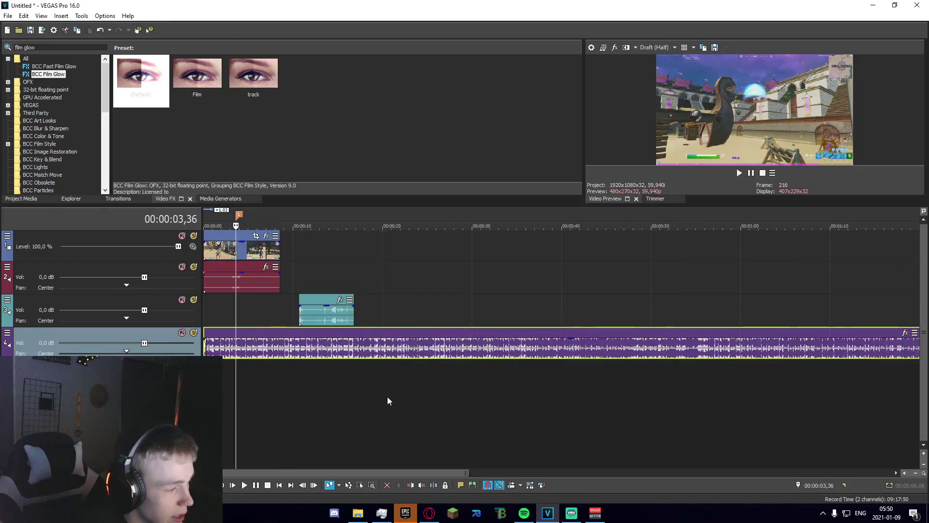
scroll(388, 397, "up", 2)
left_click(395, 317)
scroll(452, 427, "up", 5)
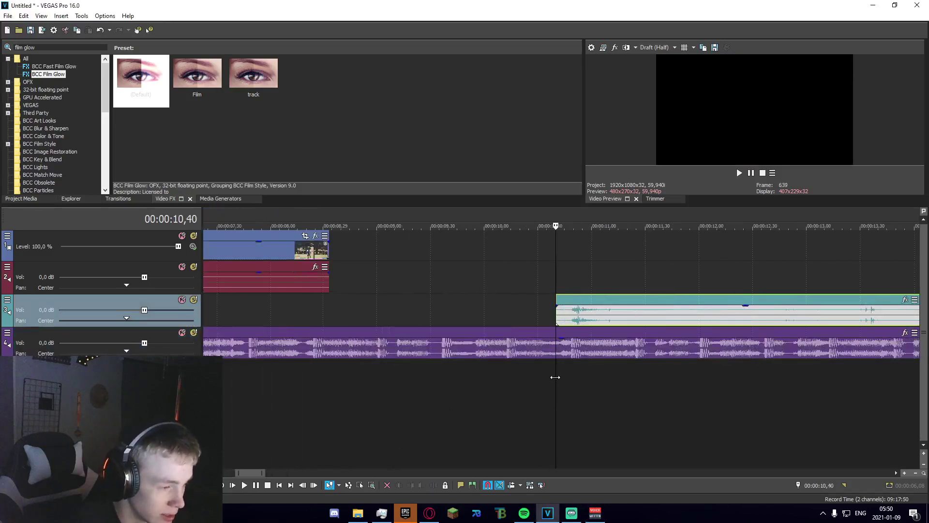
scroll(555, 377, "down", 3)
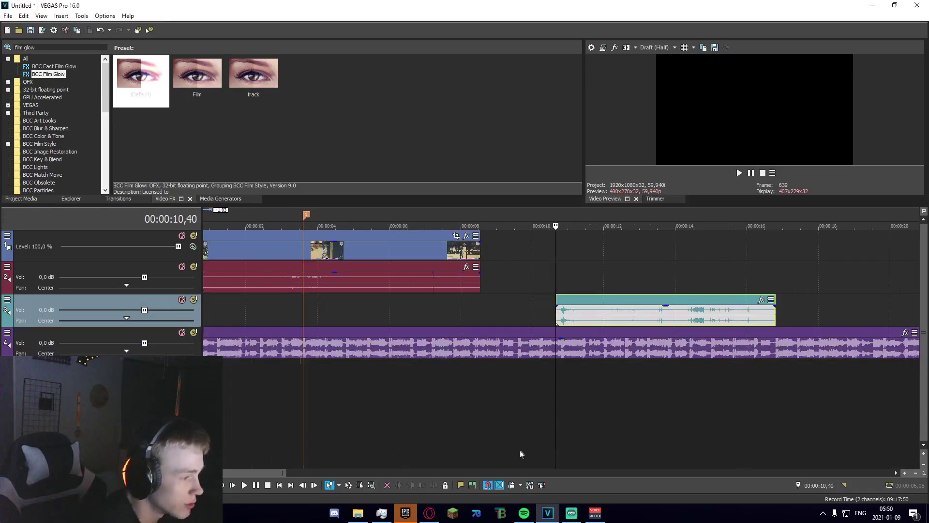
scroll(506, 443, "down", 5)
scroll(329, 427, "up", 2)
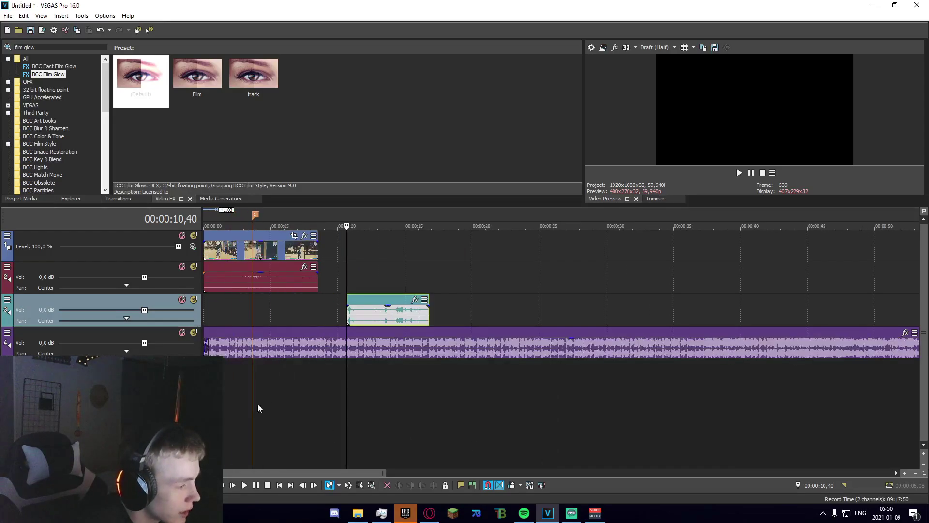
Play the gameplay clip with the music from the start of the timeline.
key("Home")
scroll(257, 421, "up", 3)
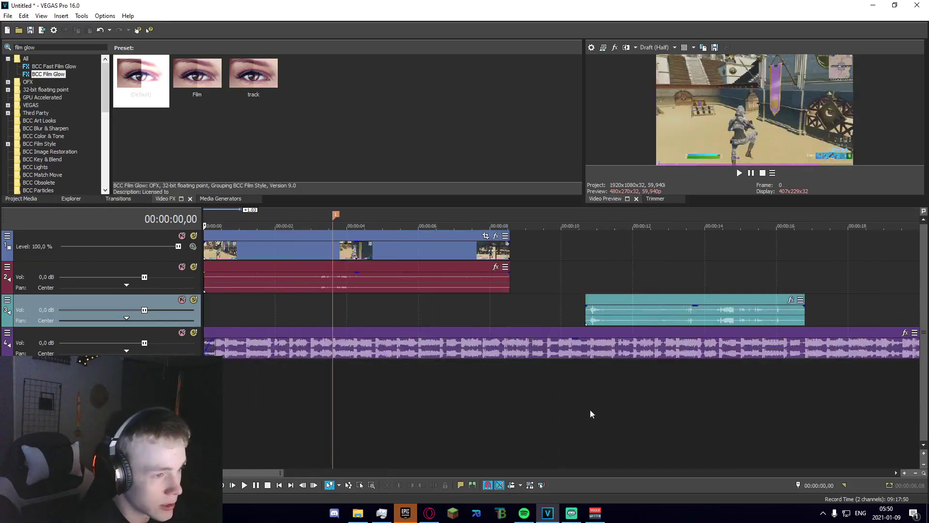
scroll(566, 414, "up", 2)
scroll(541, 421, "down", 3)
key("space")
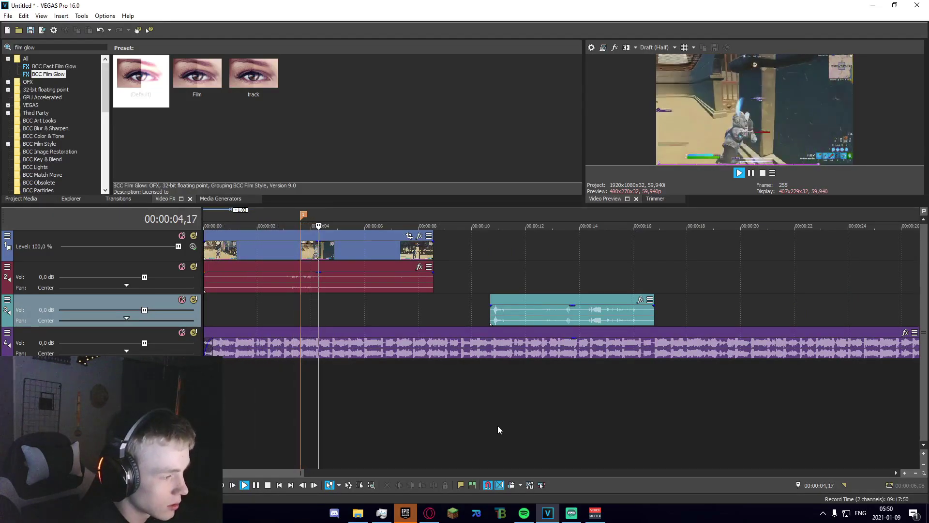
Split the gameplay clip about one second past the marker, near 4.7 seconds, and delete the rest.
left_click(333, 253)
double_click(332, 250)
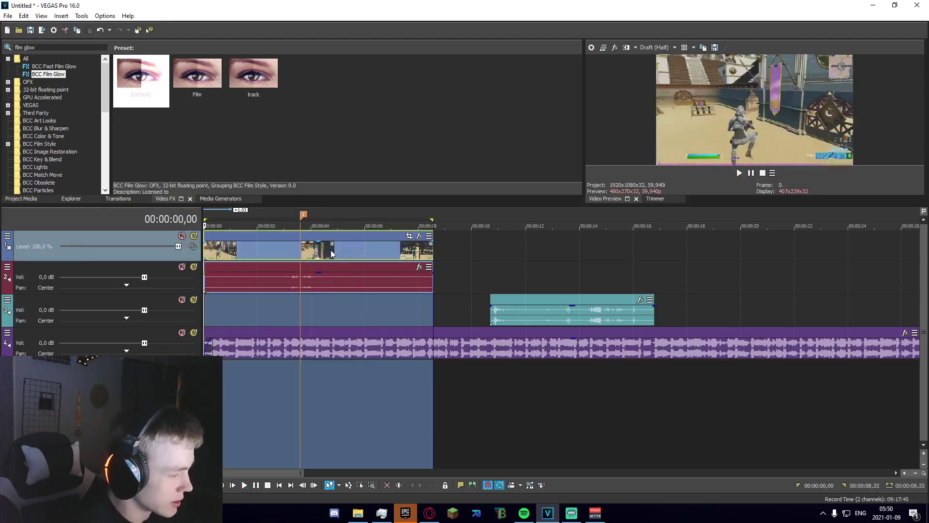
left_click(331, 250)
left_click(332, 250)
key("s")
scroll(401, 381, "up", 4)
left_click(597, 252)
key("Delete")
scroll(484, 277, "down", 4)
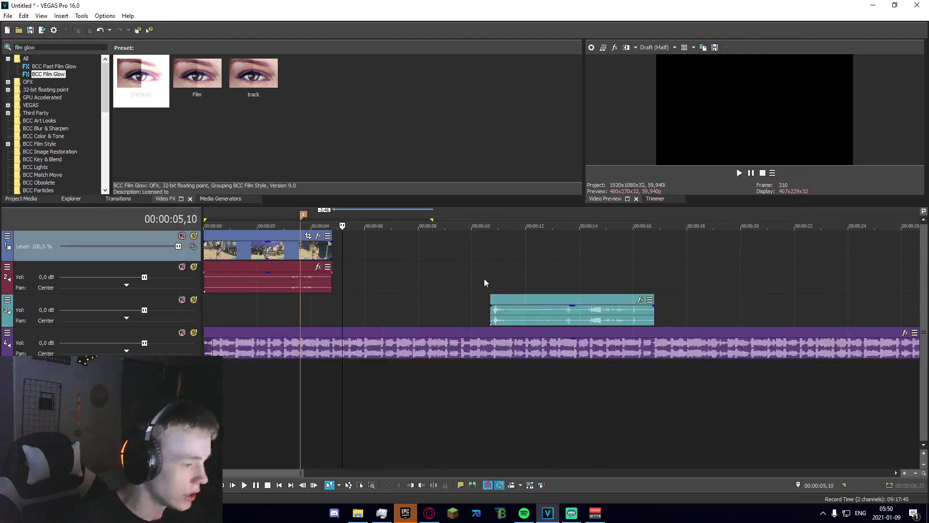
Check the music beats under the trimmed gameplay clip by playing briefly from the start.
scroll(370, 291, "up", 2)
scroll(370, 290, "up", 1)
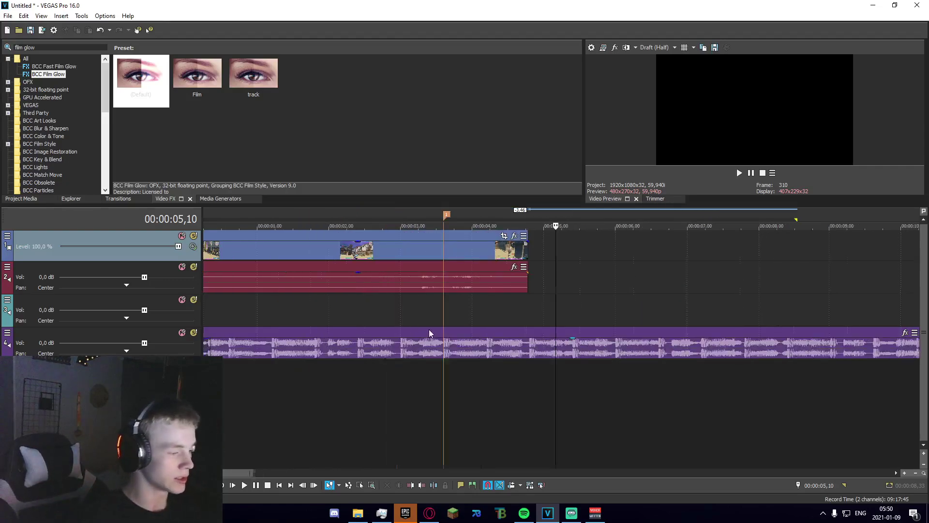
scroll(318, 374, "down", 3)
key("Home")
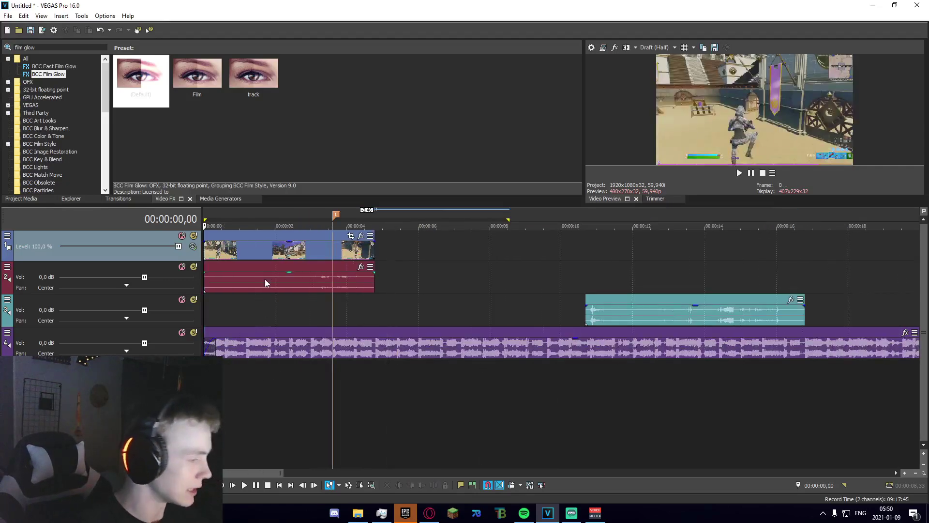
left_click(247, 249)
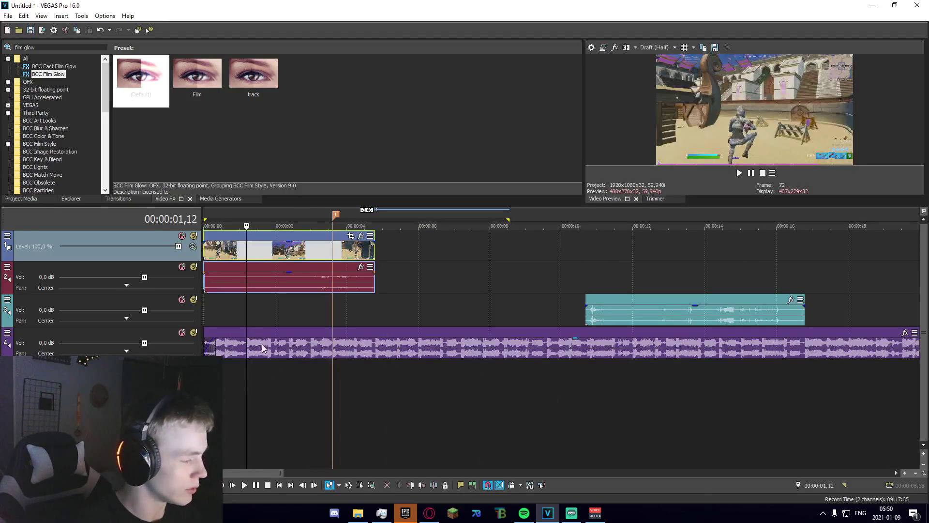
left_click(332, 348)
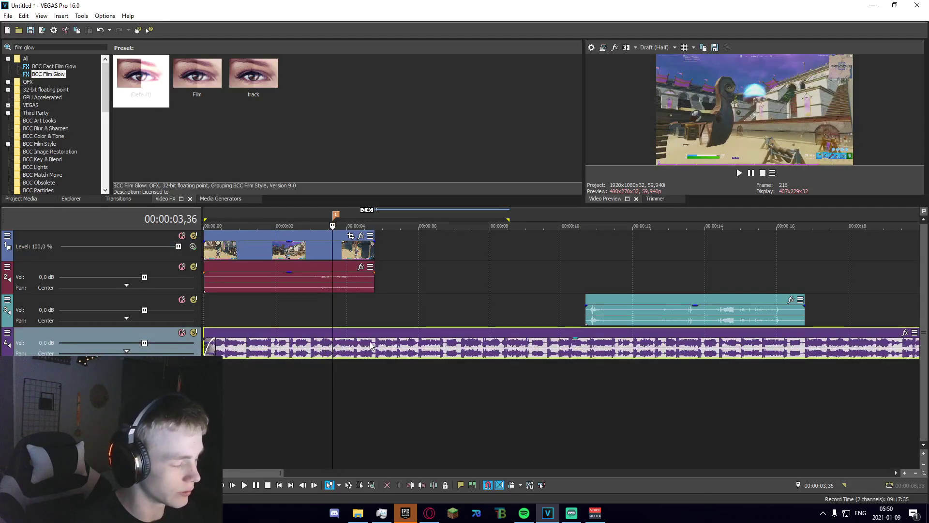
key("space")
scroll(446, 231, "up", 4)
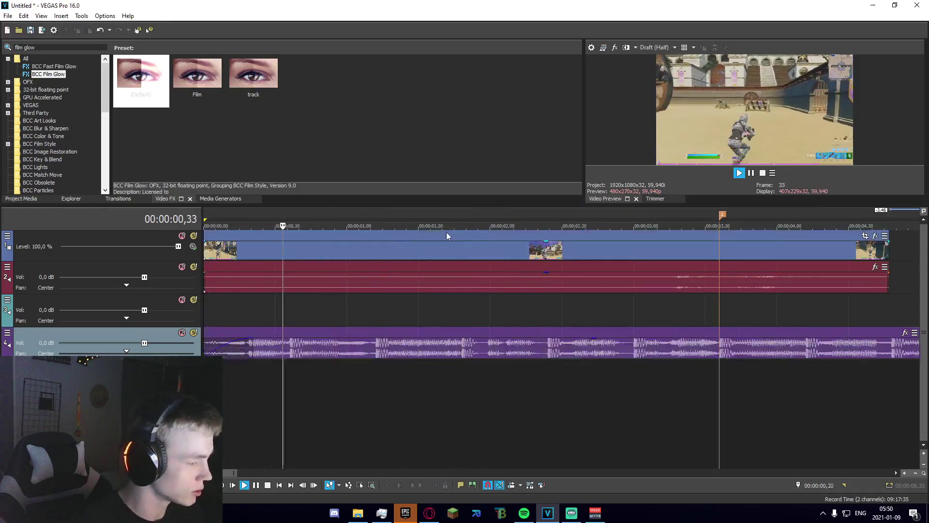
key("space")
Split the gameplay clip on the music beats at 00:00:01,12 and 00:00:01,48.
left_click(380, 250)
left_click(376, 250)
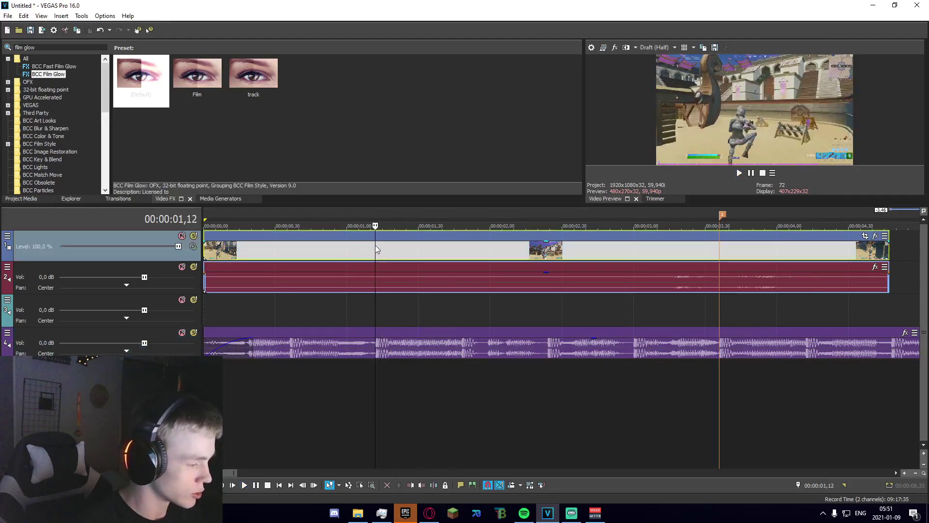
key("s")
left_click(460, 249)
key("s")
Split the remaining gameplay footage on the next beats at 00:00:02,24 and 00:00:03,00.
left_click(544, 251)
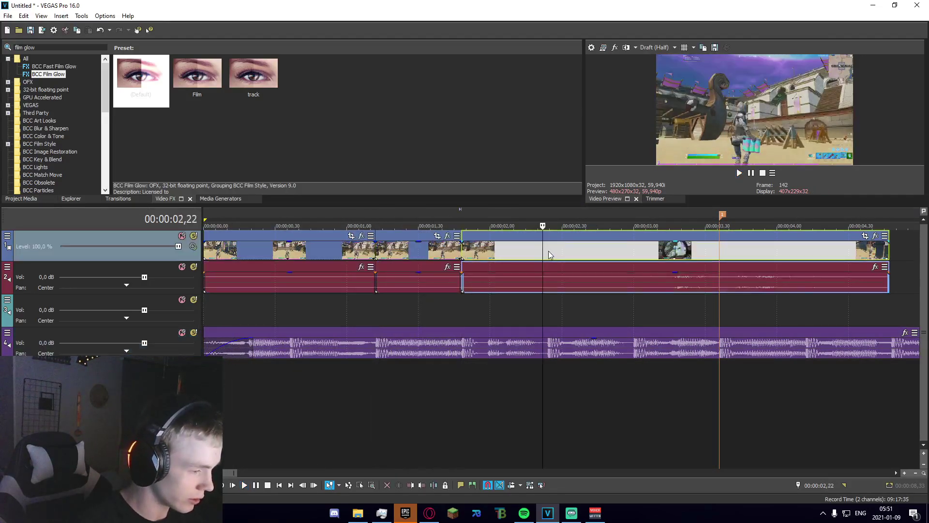
left_click(548, 248)
key("s")
left_click(625, 243)
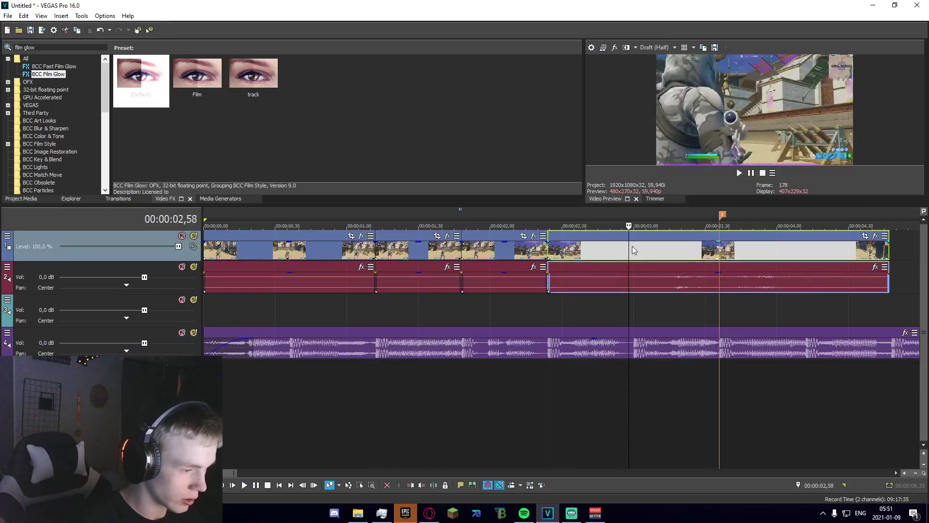
left_click(635, 247)
key("s")
scroll(493, 297, "down", 5)
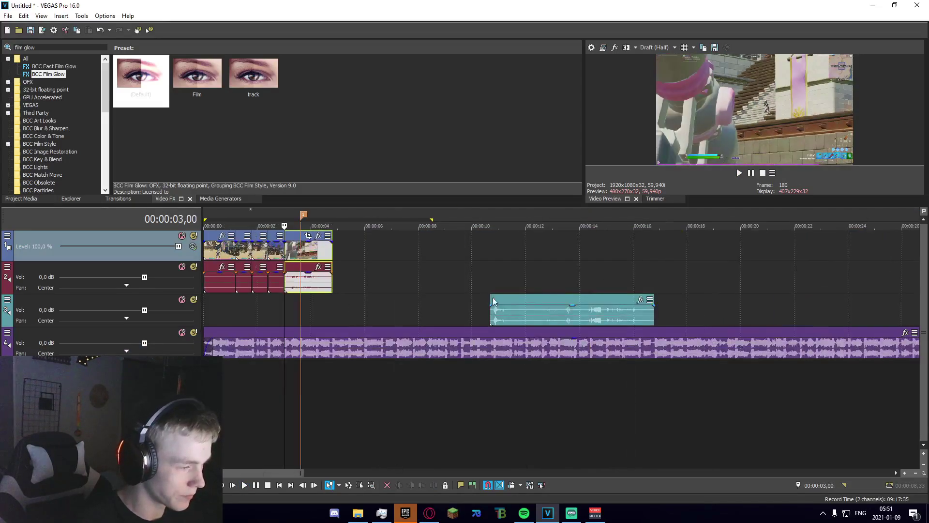
Split the last gameplay clip three frames before the marker, at 00:00:03,33.
scroll(428, 300, "up", 5)
left_click(642, 254)
scroll(564, 300, "up", 8)
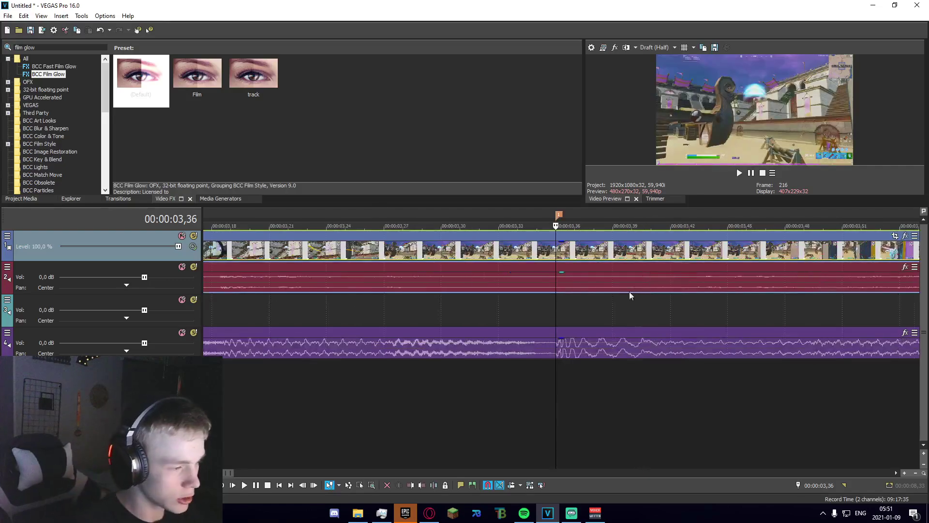
scroll(560, 302, "down", 1)
scroll(560, 303, "up", 2)
key("Left")
key("Left")
key("Left")
scroll(546, 311, "down", 7)
key("s")
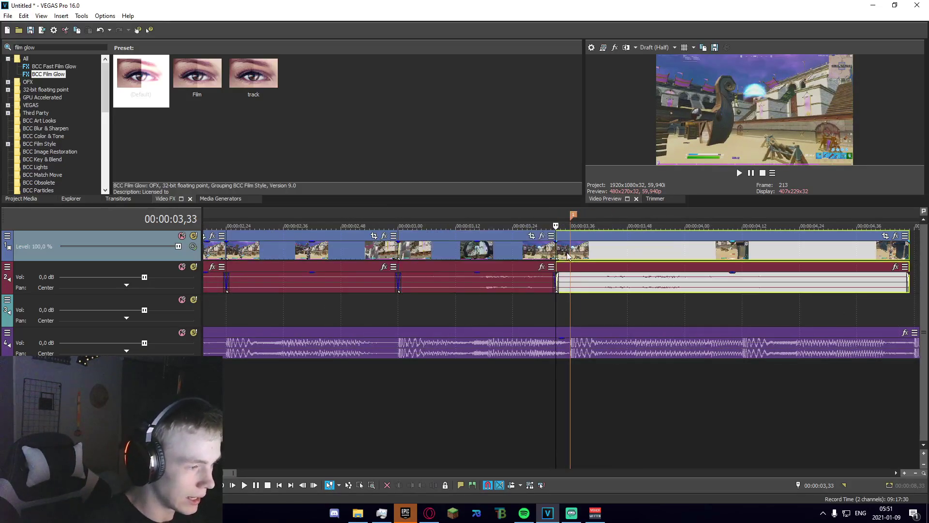
Slip the footage inside the clip starting at 00:00:03,00 so it opens on the character standing before the scope zoom.
left_click(569, 254)
scroll(599, 256, "up", 3)
left_click(531, 255)
scroll(437, 262, "down", 1)
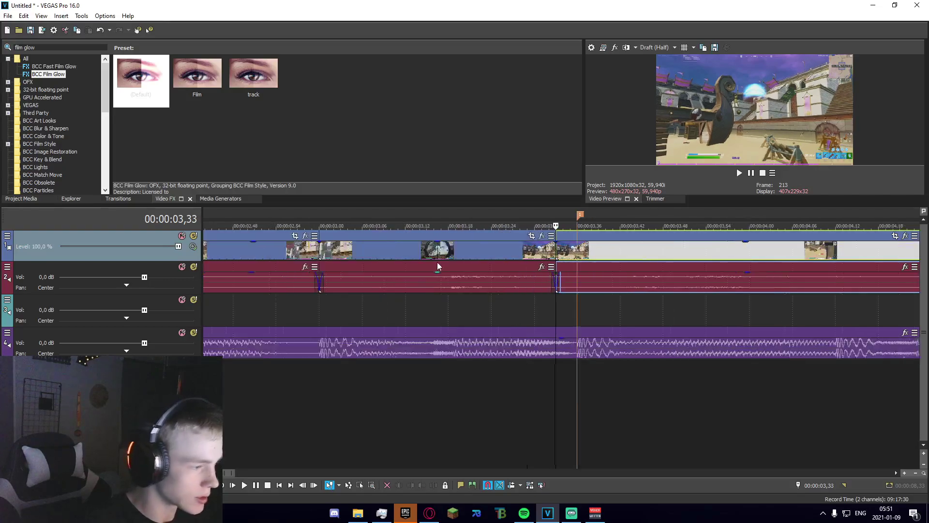
left_click(326, 251)
key("Left")
scroll(357, 256, "up", 3)
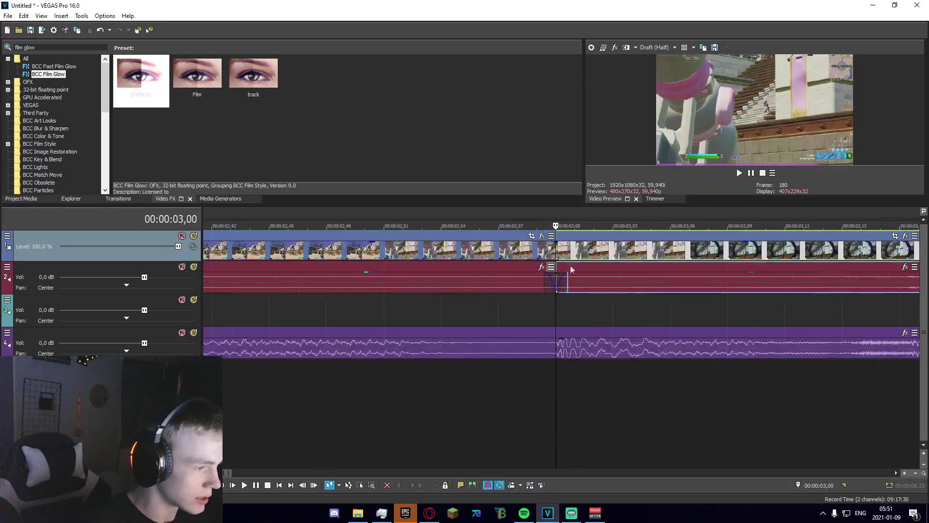
left_click_drag(602, 249, 560, 251)
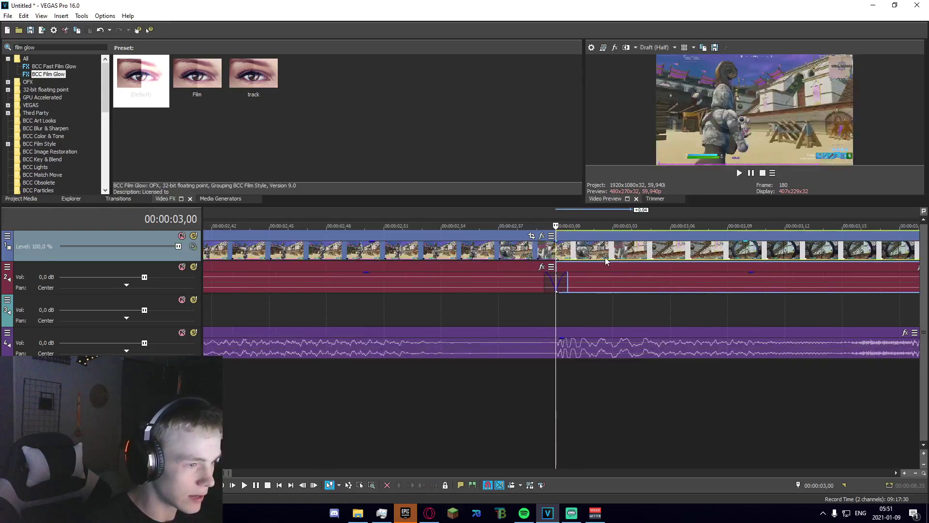
scroll(606, 261, "down", 3)
left_click_drag(731, 254, 714, 252)
scroll(577, 338, "down", 3)
left_click(323, 318)
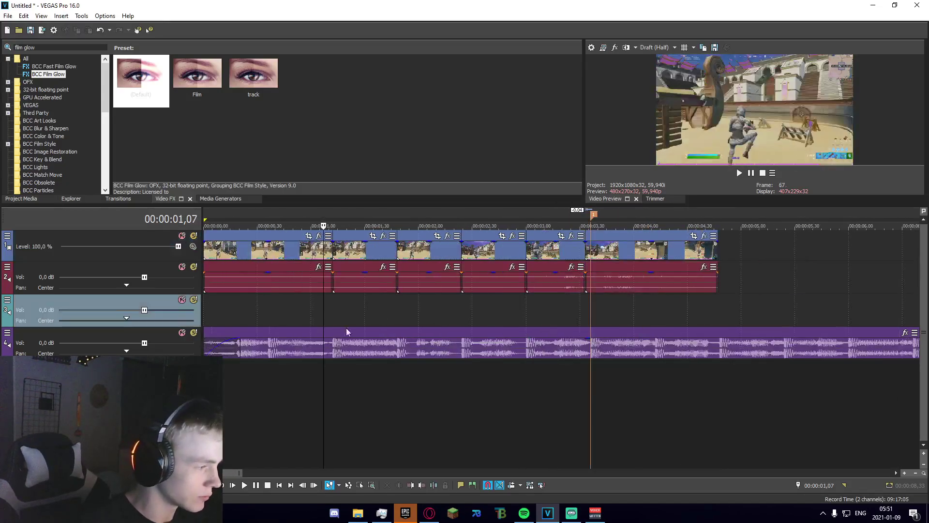
left_click(586, 305)
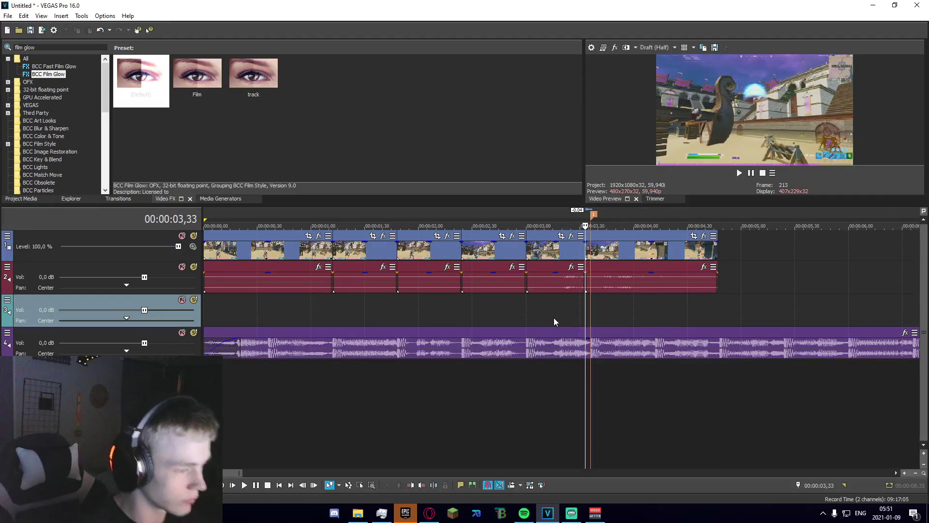
left_click(279, 321)
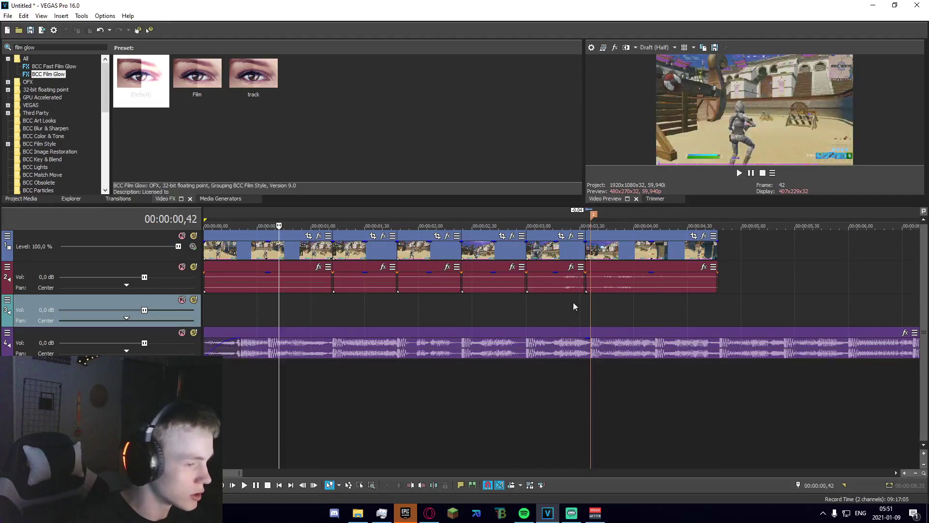
Insert a freeze frame at the start of the second gameplay clip, at 00:00:01,12.
left_click(333, 253)
right_click(333, 252)
left_click(308, 299)
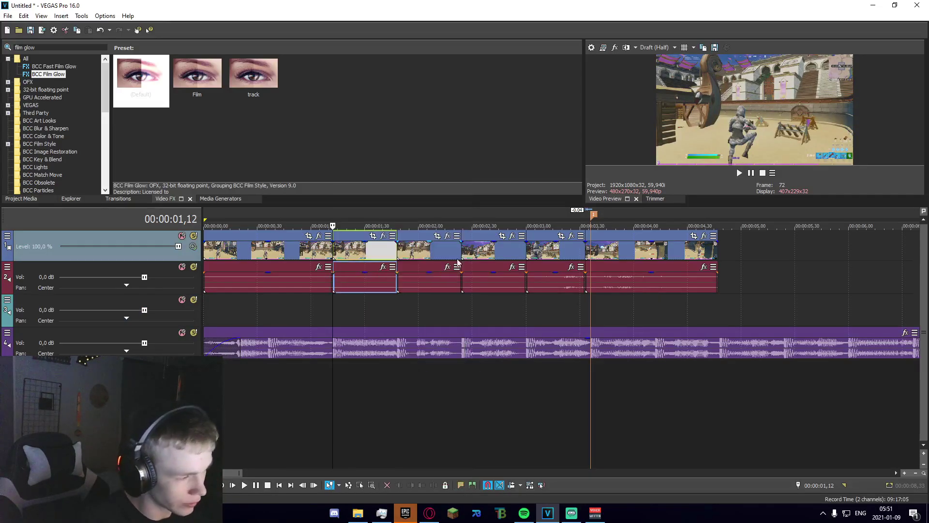
right_click(340, 276)
mouse_move(439, 402)
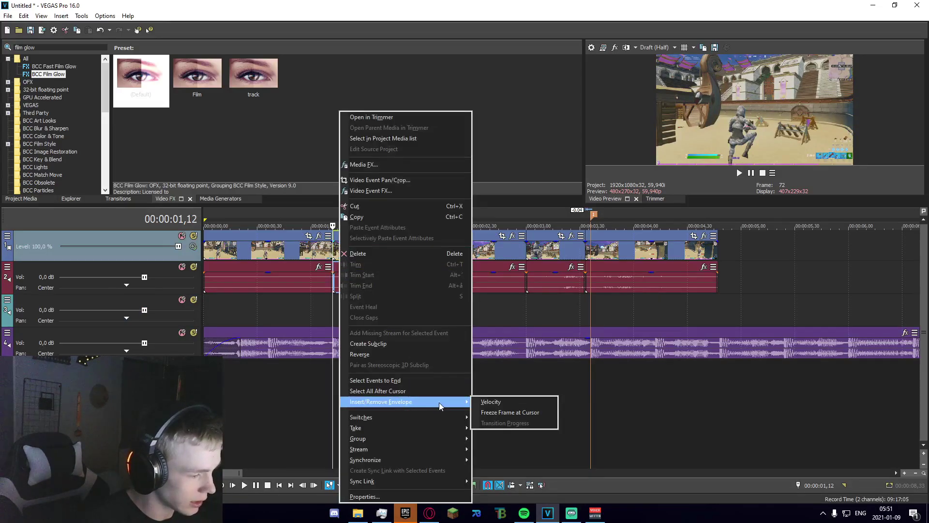
left_click(506, 413)
Insert freeze frames at the starts of the next three clips, at 00:00:01,48, 00:00:02,24 and 00:00:03,00.
right_click(398, 254)
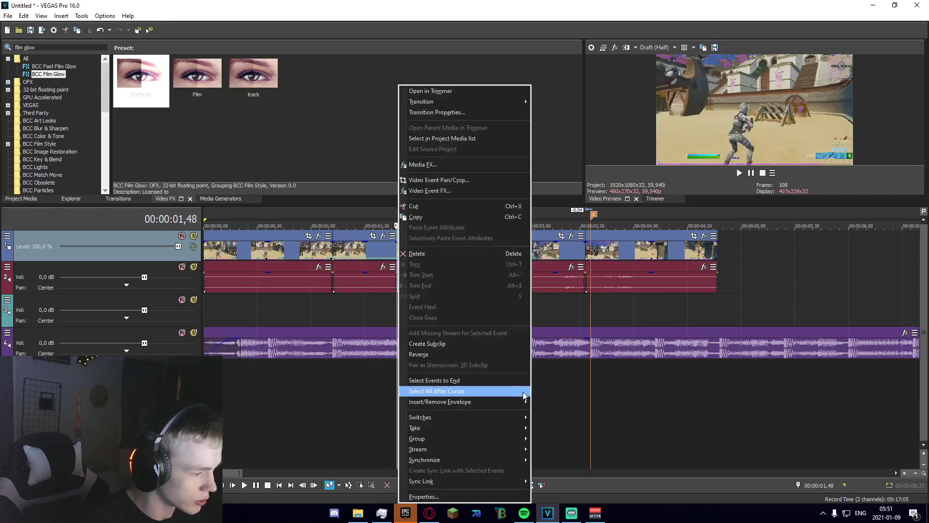
mouse_move(484, 398)
left_click(555, 394)
right_click(462, 252)
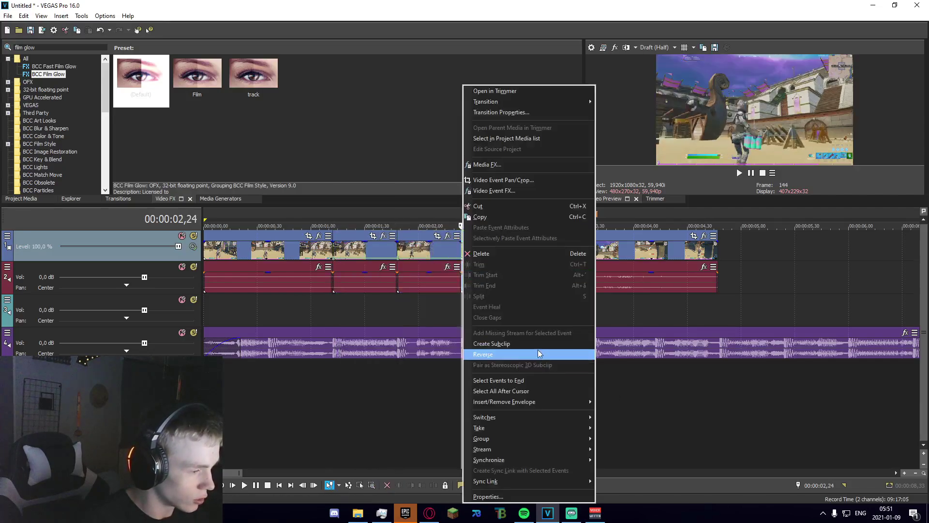
mouse_move(556, 400)
left_click(629, 415)
right_click(535, 261)
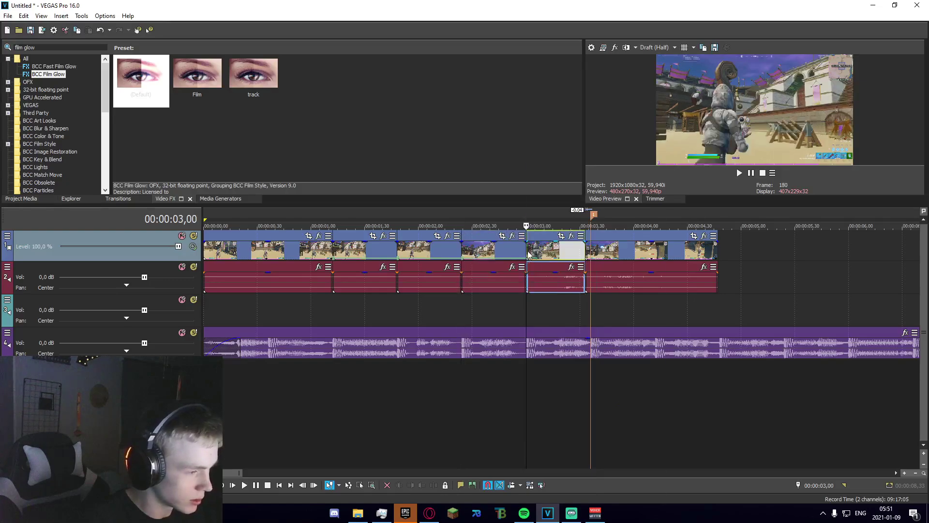
mouse_move(616, 402)
left_click(687, 414)
Play back the freeze-frame section with the music from 00:00:00,56.
left_click(304, 357)
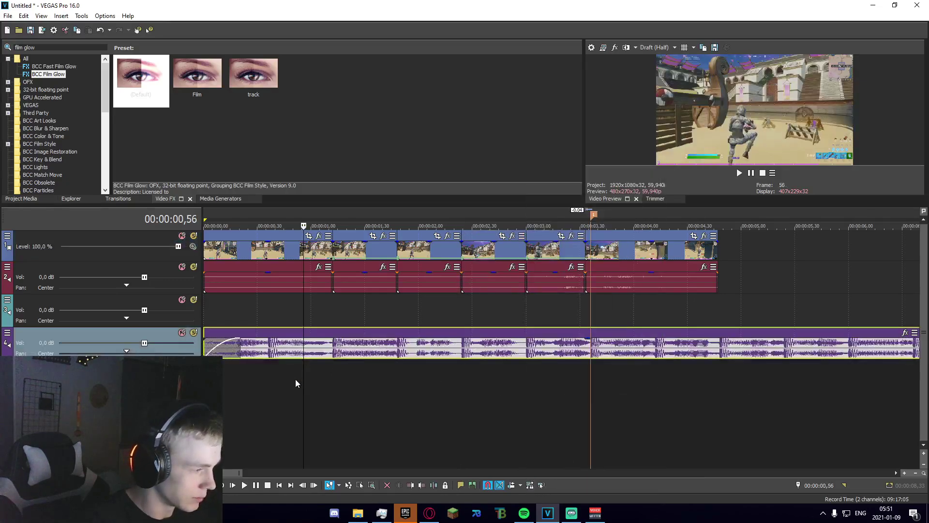
key("space")
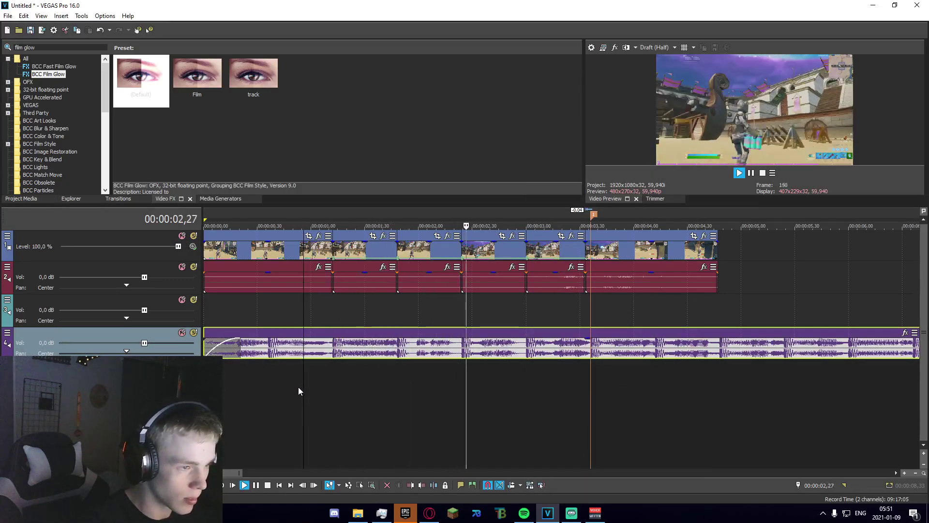
key("space")
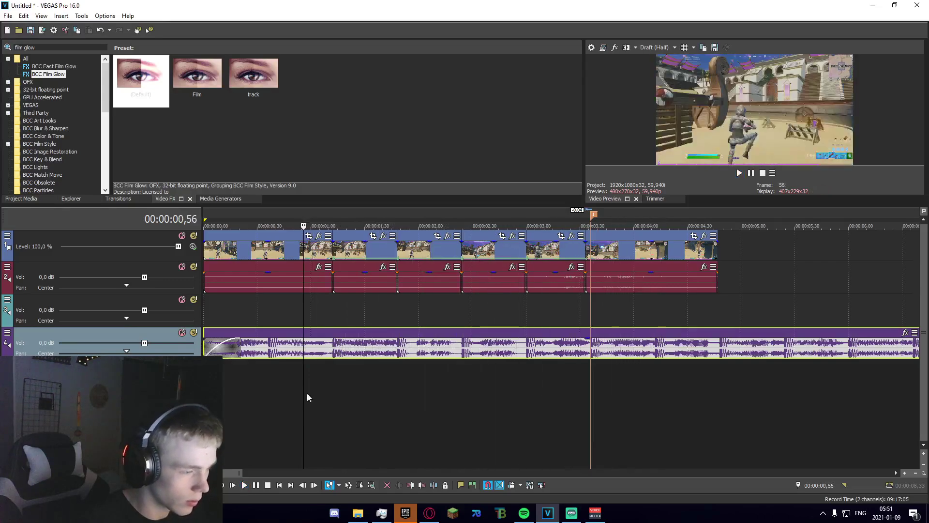
Duplicate the gameplay video track.
left_click(591, 254)
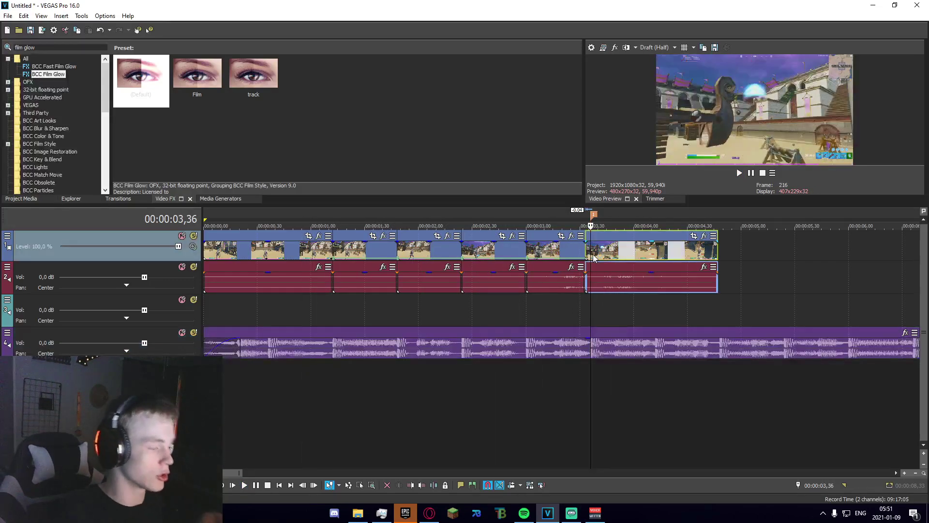
right_click(150, 236)
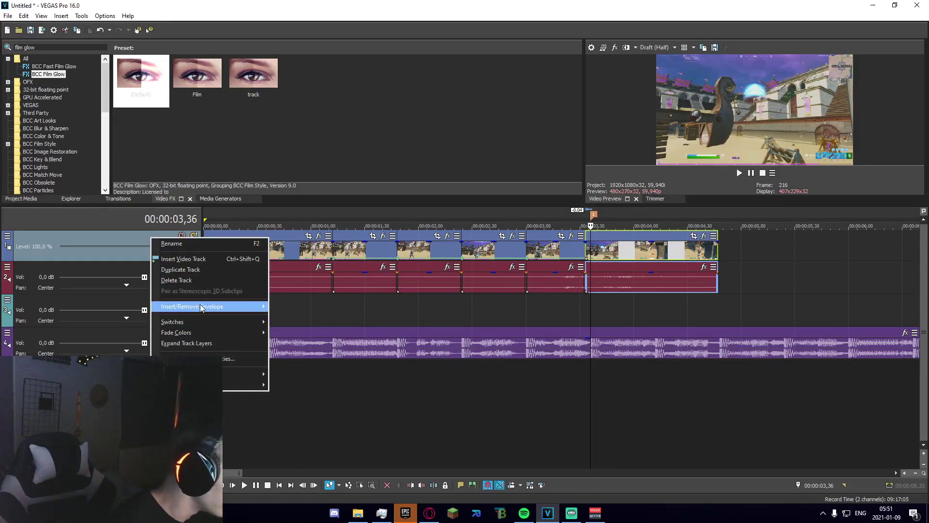
left_click(205, 271)
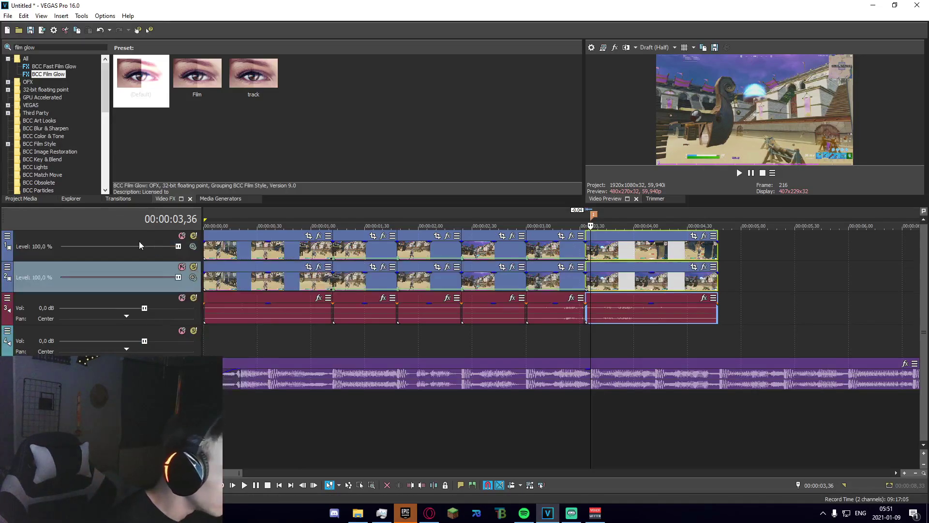
Find the Black and White effect and apply its default preset to the whole lower gameplay video track.
left_click(370, 283)
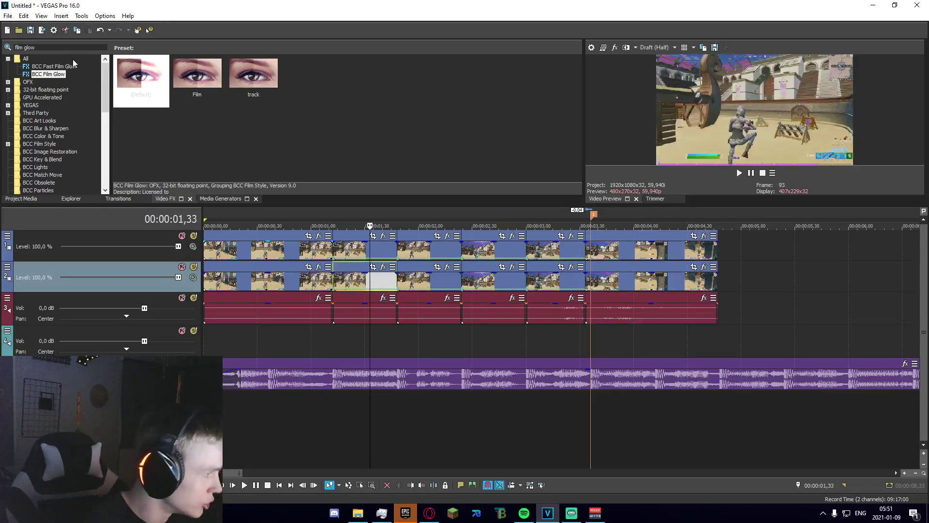
left_click_drag(64, 47, 24, 59)
type("black")
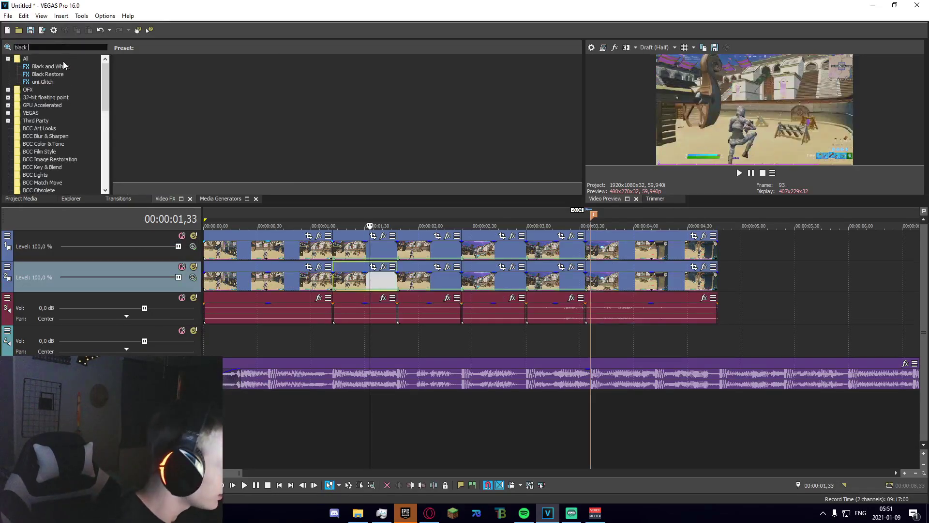
left_click(73, 66)
left_click_drag(161, 267, 162, 270)
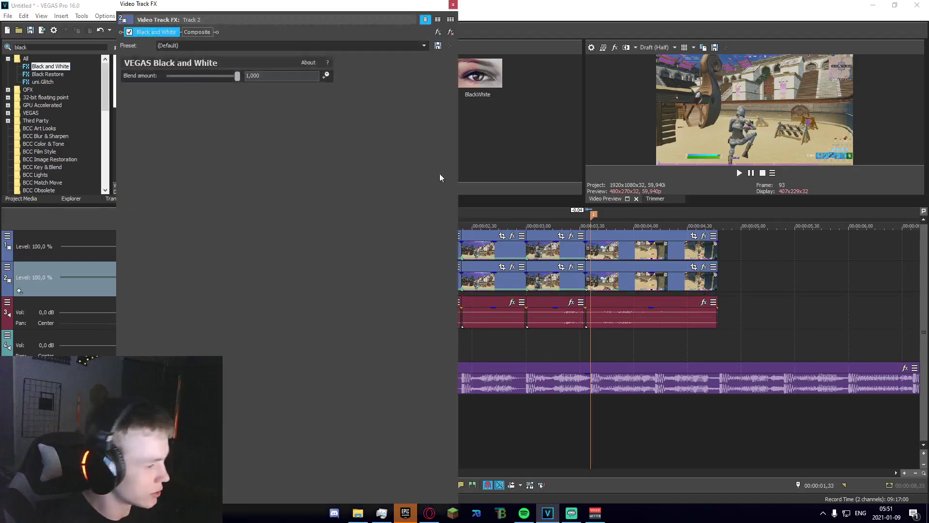
left_click(453, 5)
Go to 00:00:01,12 and open the Pan/Crop settings of the upper-track clip that starts there.
left_click(427, 435)
left_click(350, 428)
left_click(331, 422)
scroll(534, 406, "up", 2)
scroll(532, 407, "down", 3)
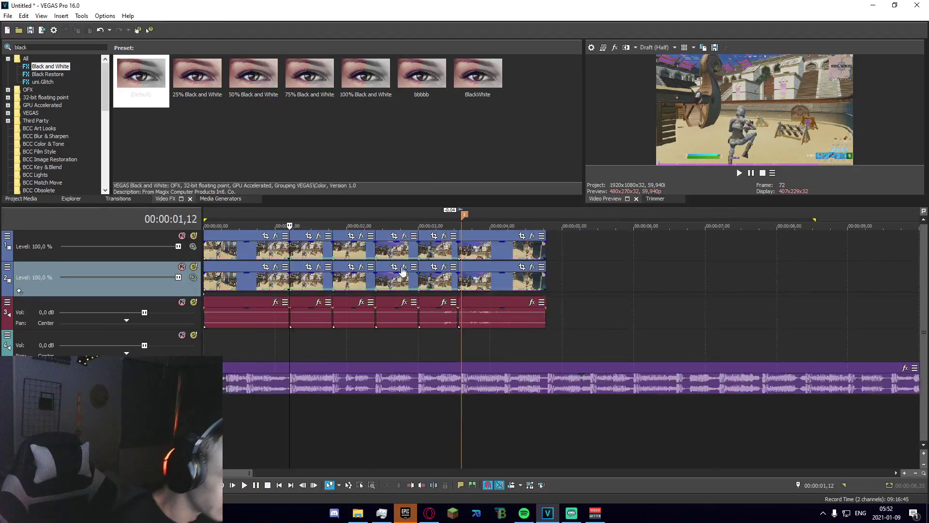
scroll(348, 257, "up", 1)
left_click(309, 235)
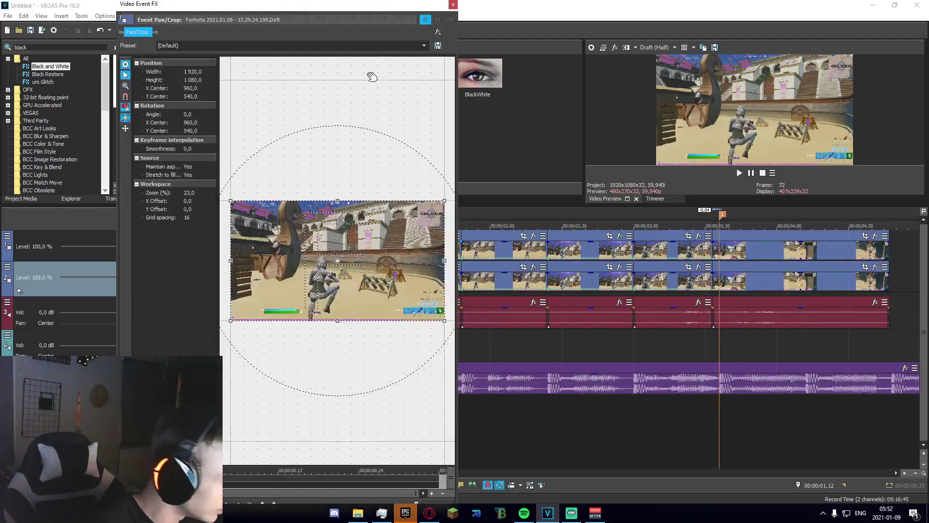
Move the Pan/Crop window clear of the webcam area and turn on masking for the clip.
left_click_drag(365, 5, 364, 28)
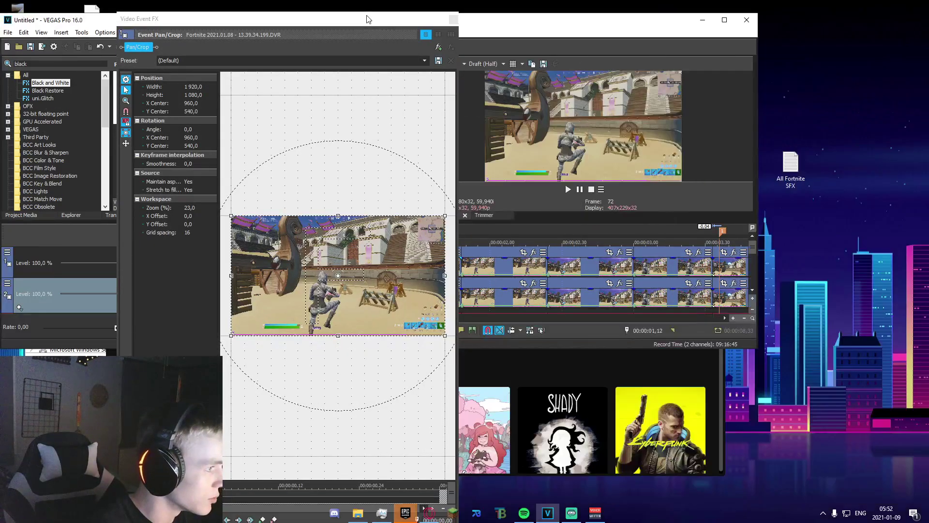
left_click(725, 19)
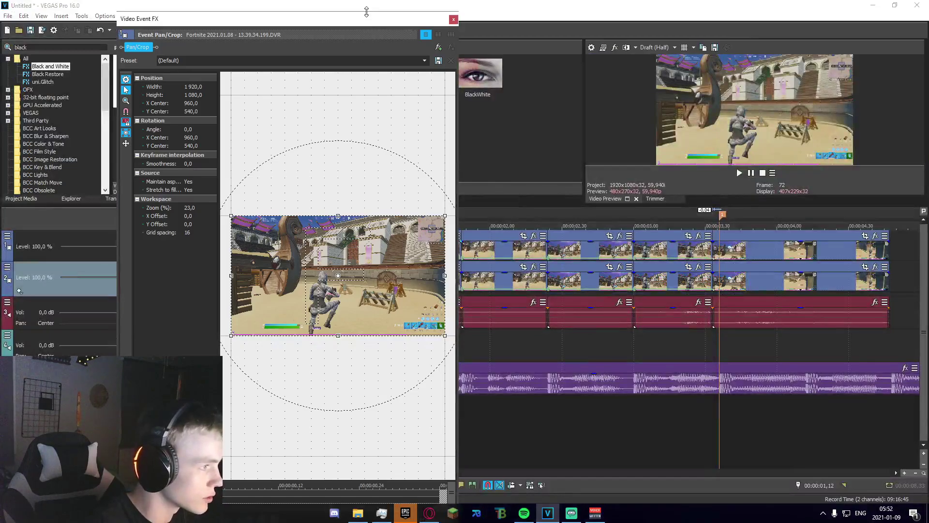
left_click_drag(368, 27, 453, 20)
scroll(402, 241, "up", 5)
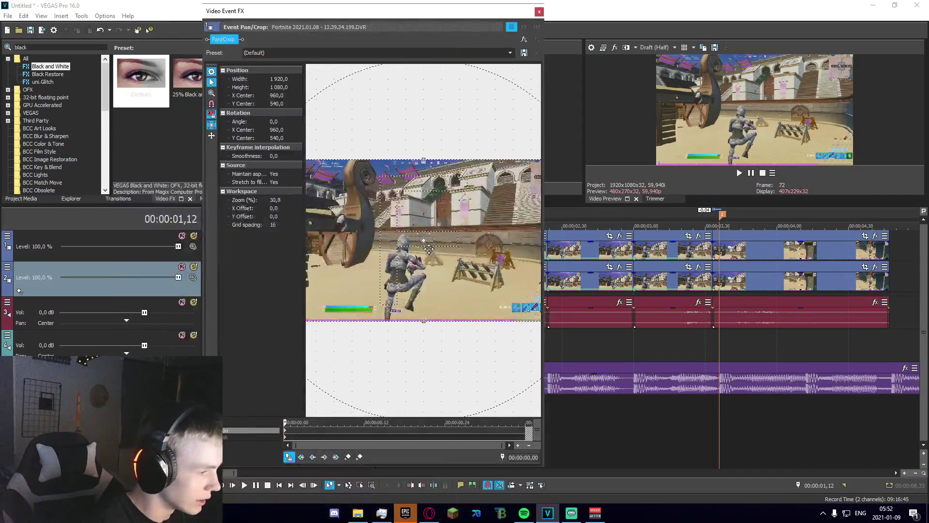
left_click(286, 438)
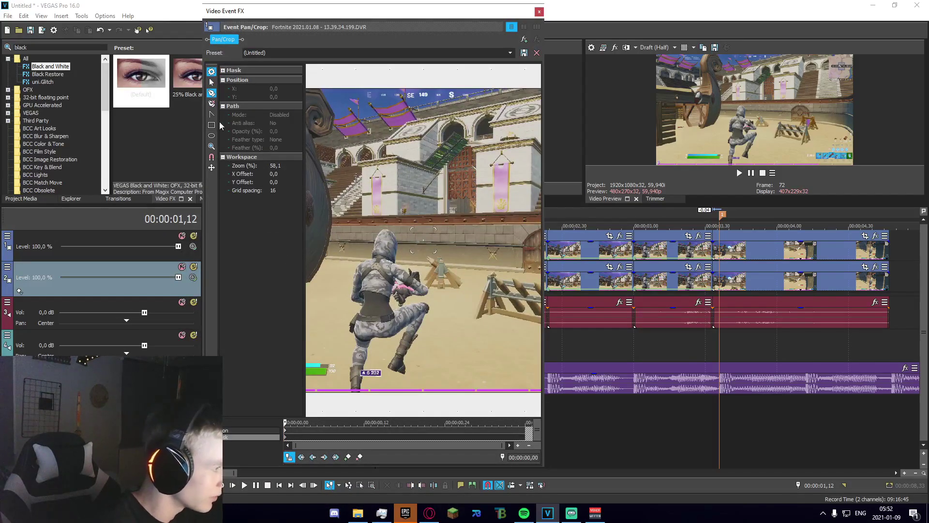
Draw a closed mask path loosely around the character's head, arms and legs in the freeze frame at 00:00:01,12.
left_click(383, 218)
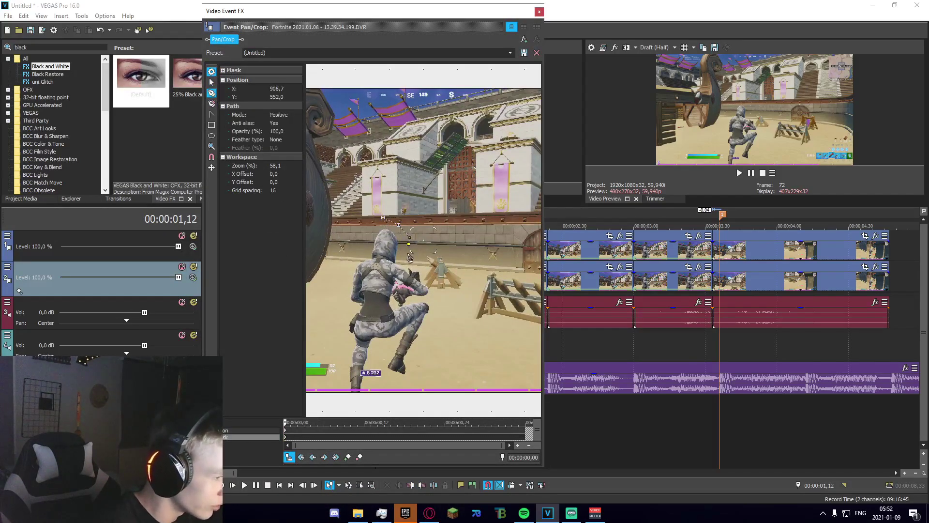
left_click(426, 269)
left_click(434, 285)
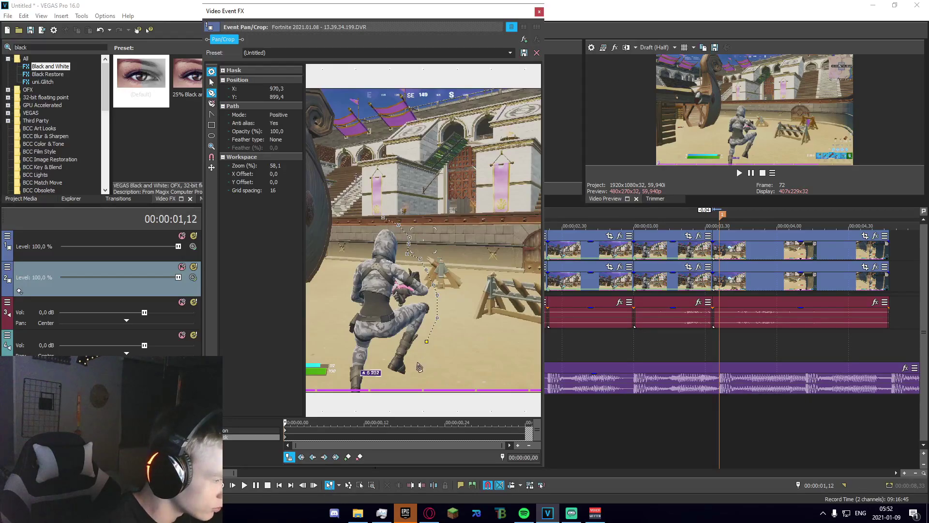
left_click(390, 352)
left_click(378, 348)
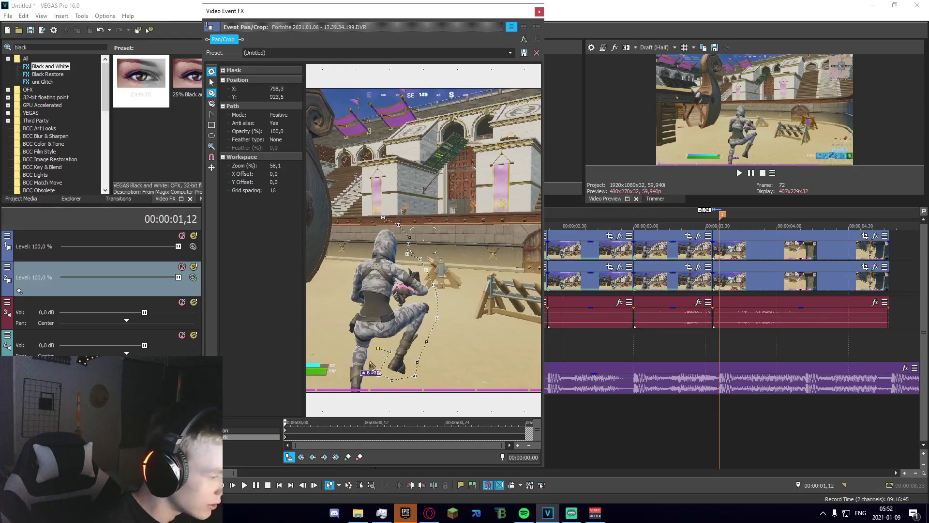
left_click(371, 398)
left_click(339, 397)
left_click(337, 361)
left_click(342, 316)
left_click(352, 312)
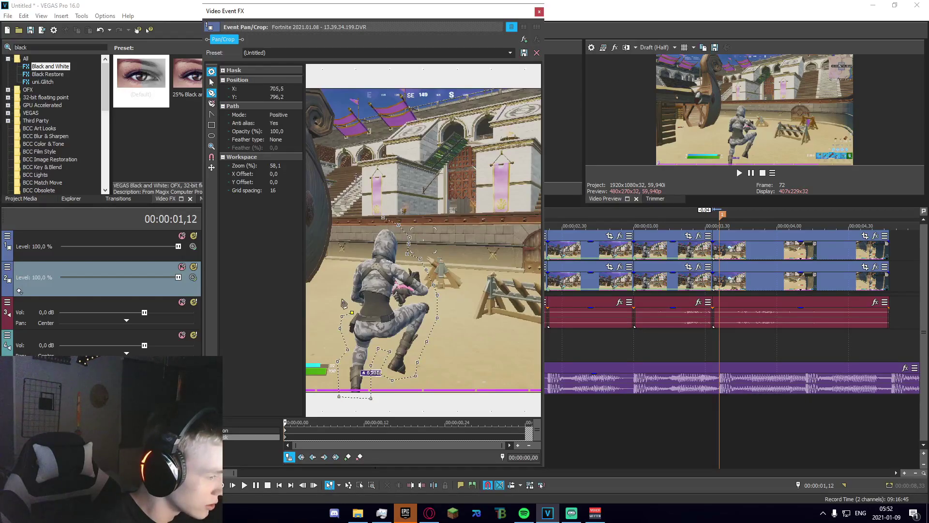
left_click(346, 262)
left_click(358, 251)
left_click(365, 233)
left_click(383, 218)
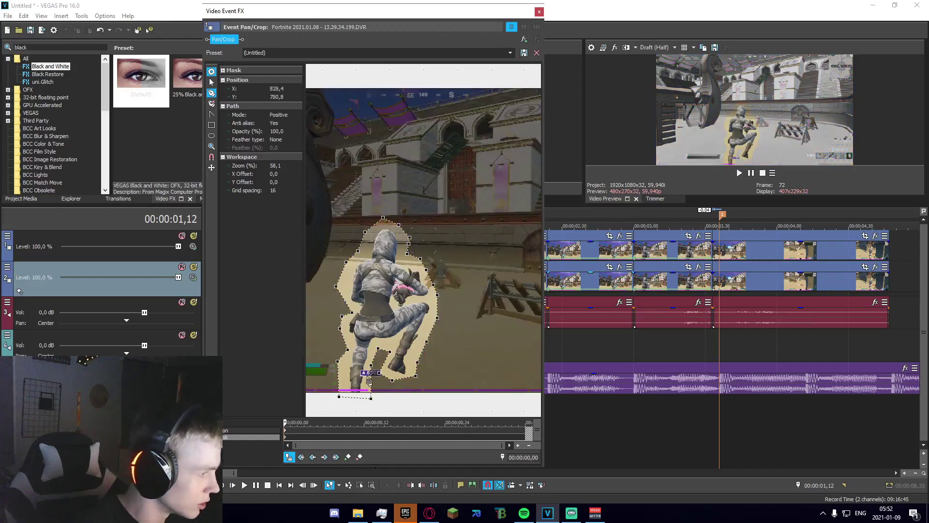
Feather the character mask with type Both at 1,0 % and close the clip's Pan/Crop settings.
left_click(283, 139)
left_click(280, 144)
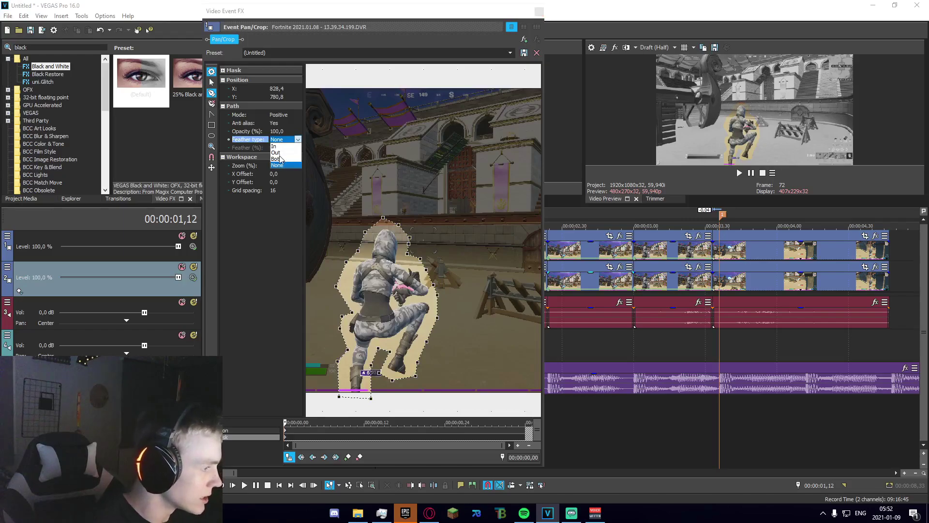
left_click(279, 159)
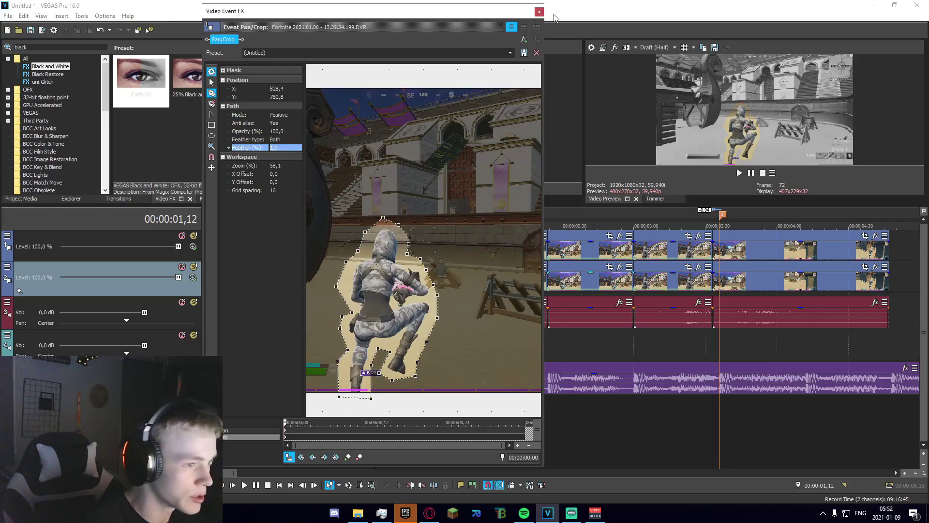
left_click(539, 13)
Find the S_DropShadow effect and apply its default preset to the whole upper gameplay video track.
left_click(61, 47)
type("drop")
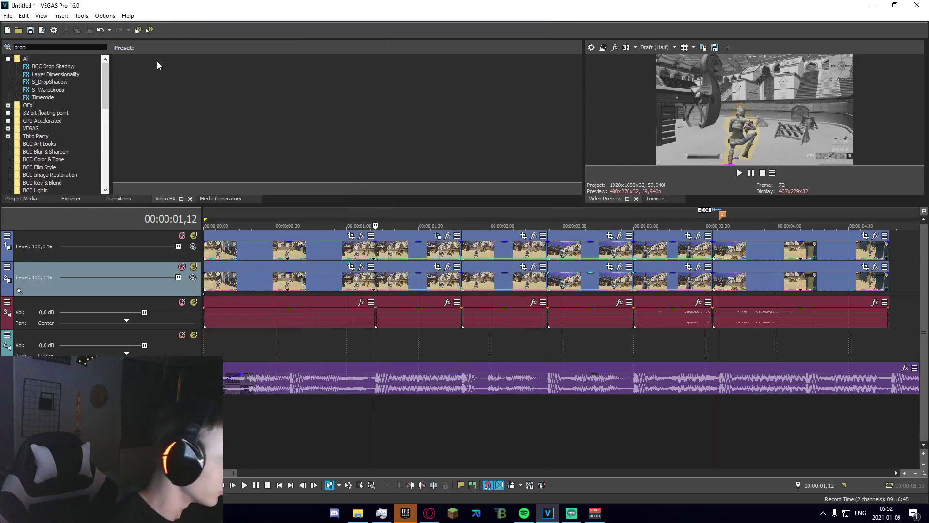
left_click(53, 66)
left_click(50, 82)
left_click_drag(141, 77, 310, 212)
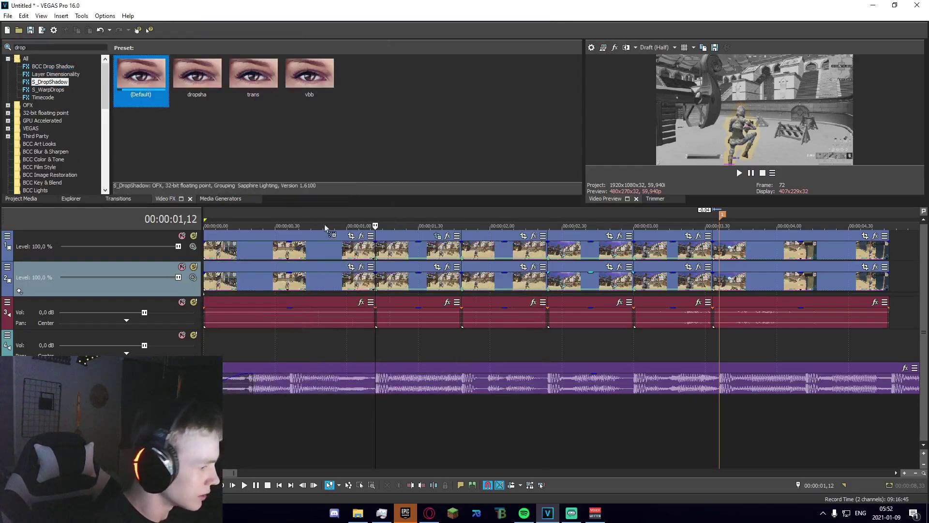
left_click_drag(109, 243, 109, 244)
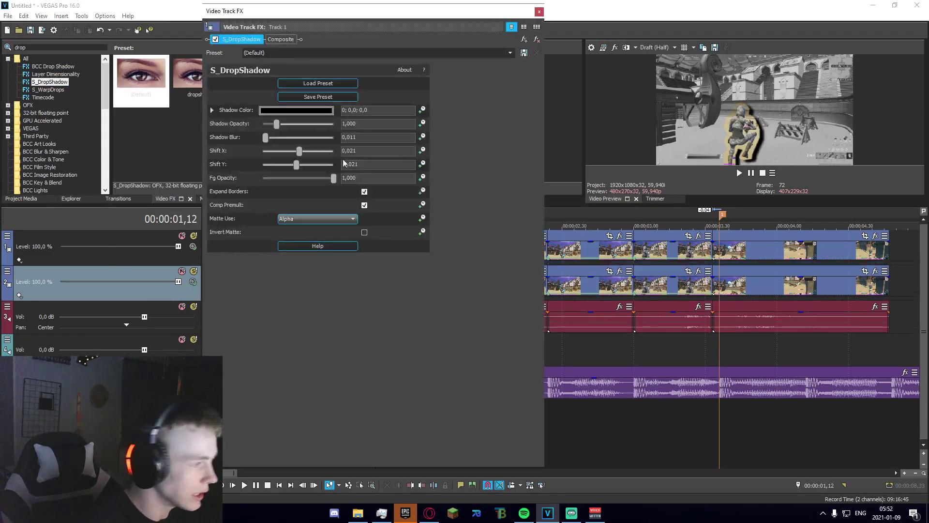
Set the drop shadow's Shift X to -0,010, Shift Y to -0,017, blur to 0,020 and opacity to 1,088.
left_click_drag(297, 165, 299, 154)
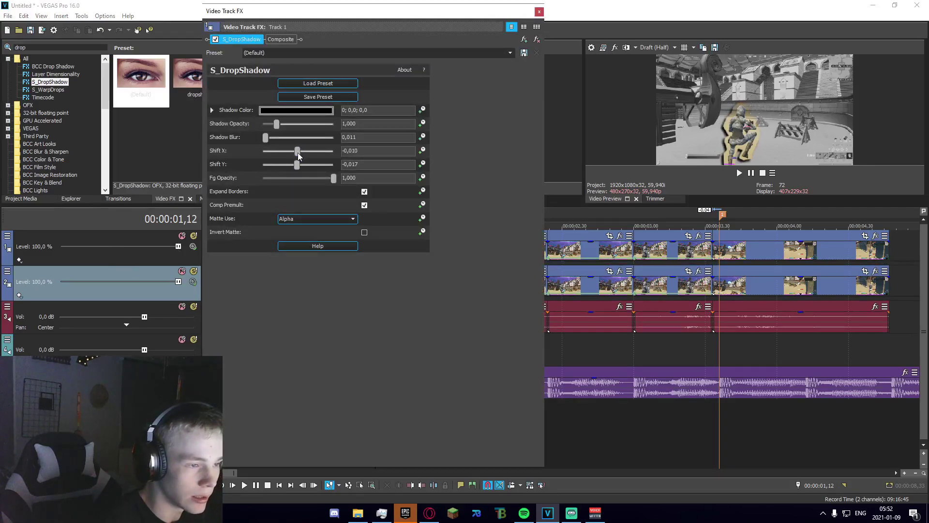
left_click_drag(266, 138, 279, 125)
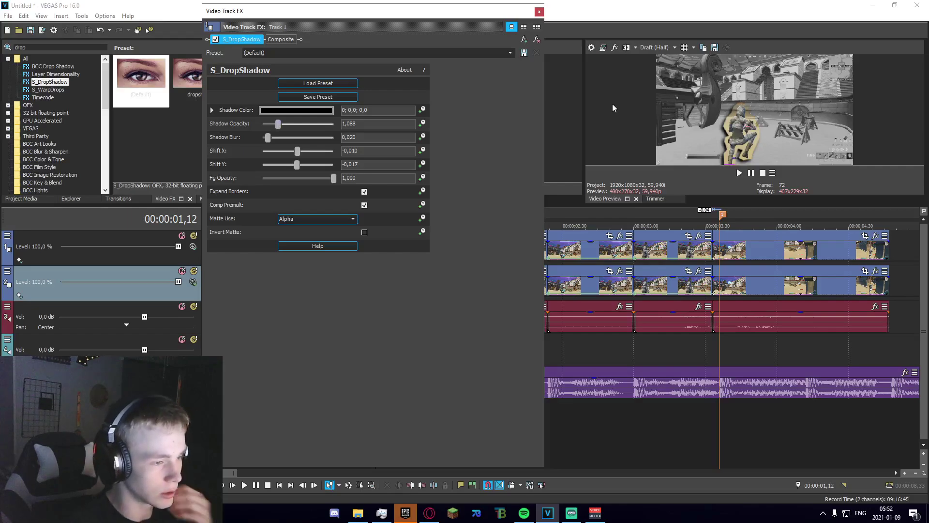
left_click(539, 11)
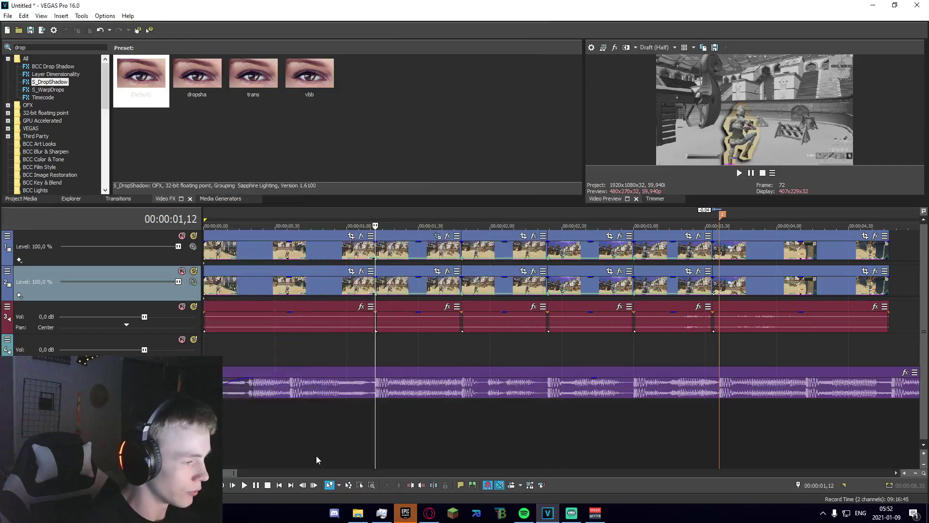
Draw a closed mask around the standing character in the upper-track clip that starts at 00:00:01,48.
left_click(364, 429)
left_click_drag(384, 420, 461, 410)
left_click(523, 236)
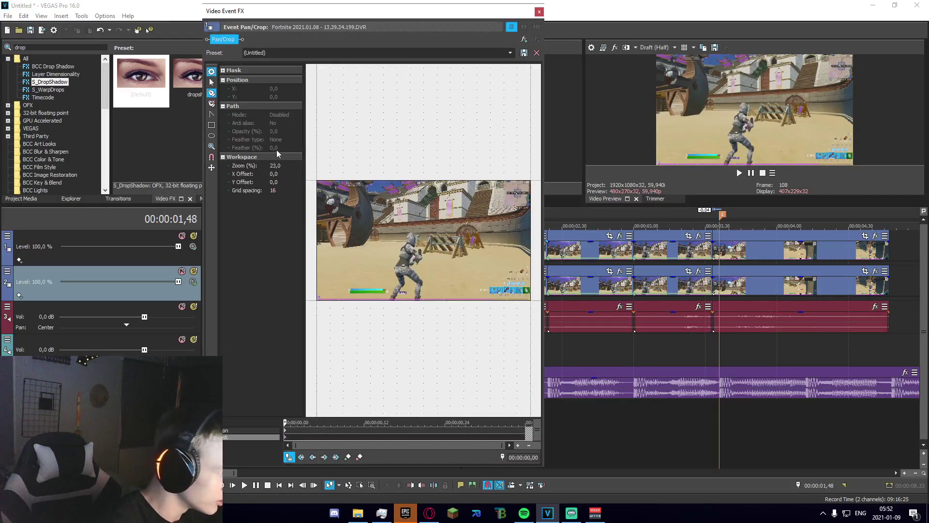
scroll(380, 265, "up", 4)
left_click(406, 219)
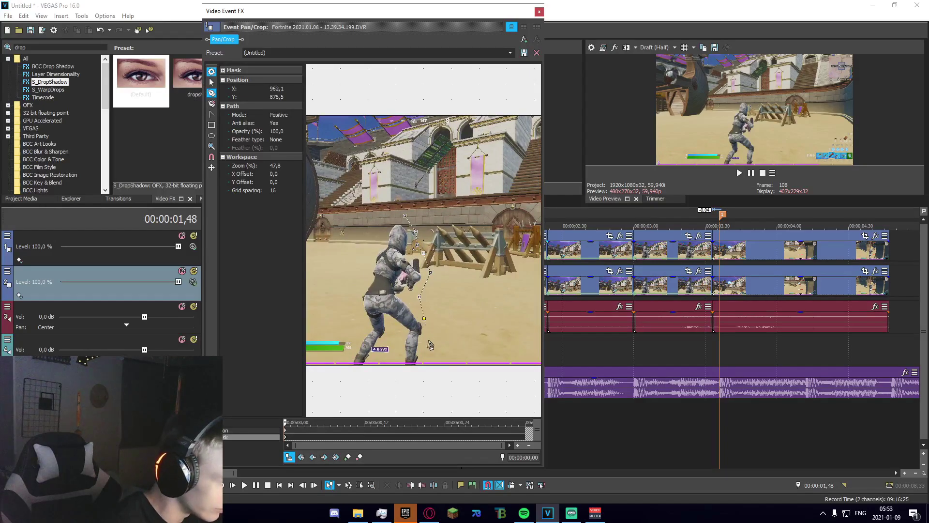
left_click(342, 369)
left_click(352, 346)
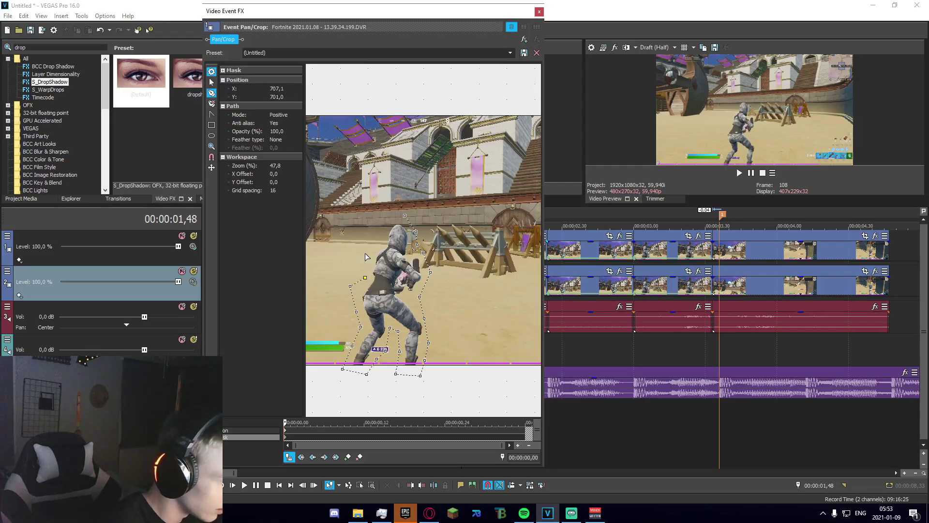
left_click(405, 218)
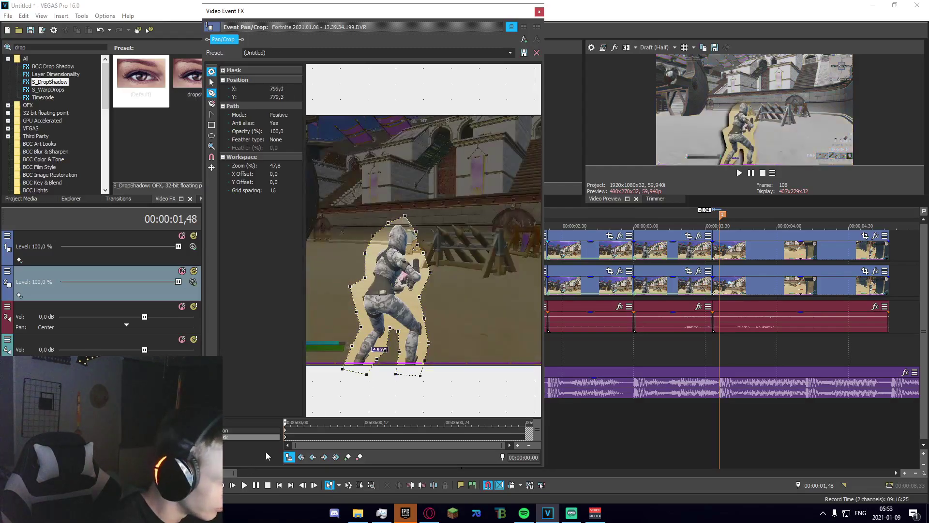
Feather the mask of the 00:00:01,48 clip with type Both at 1,0 % and close its Pan/Crop settings.
left_click(286, 140)
left_click(285, 159)
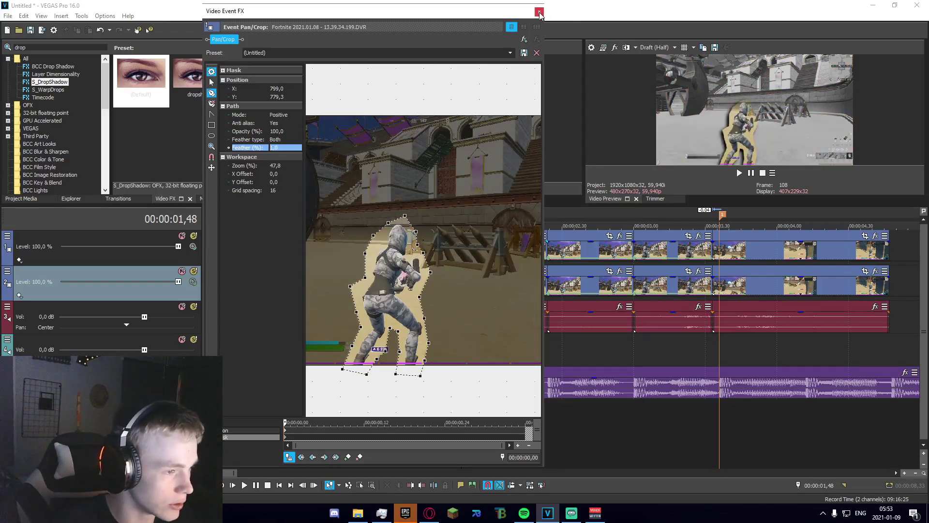
left_click(538, 11)
Mask the character and the carried blue canisters in the upper-track clip that starts at 00:00:02,24.
left_click(609, 236)
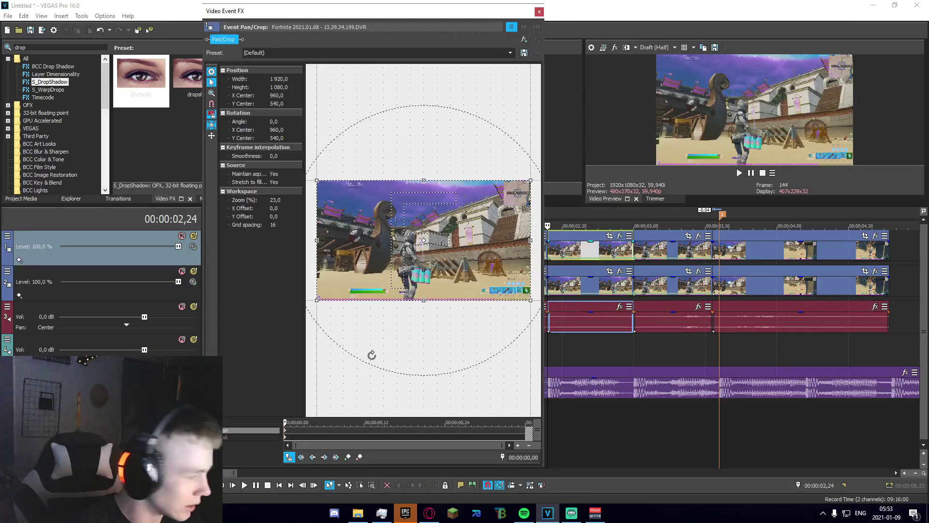
left_click(285, 438)
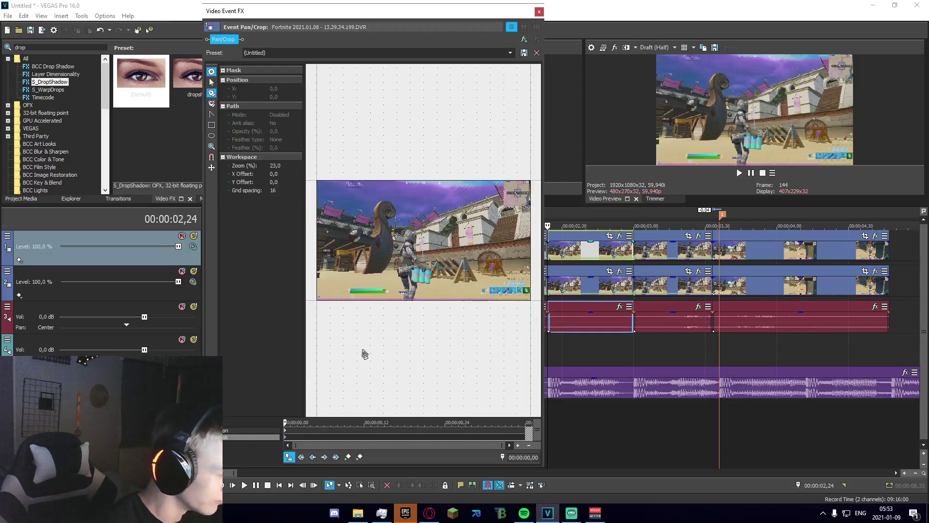
scroll(363, 355, "up", 6)
left_click(377, 204)
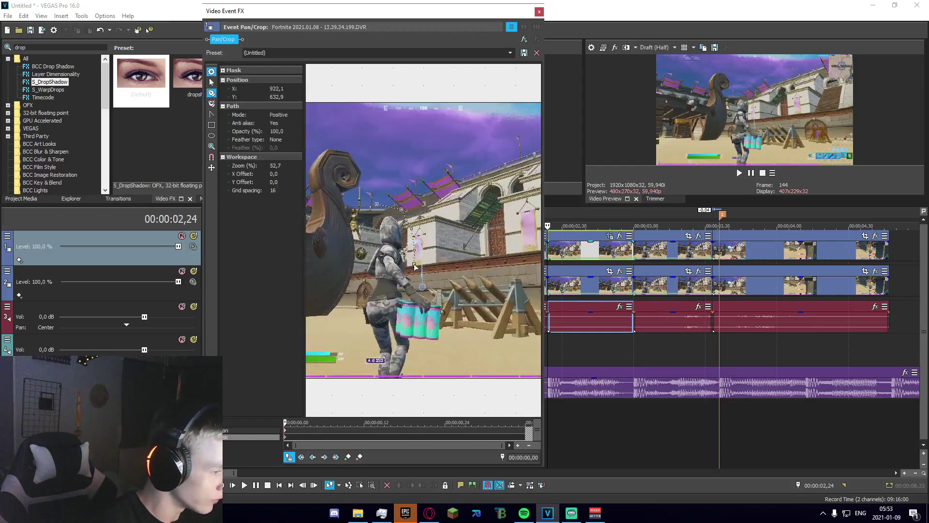
left_click(419, 281)
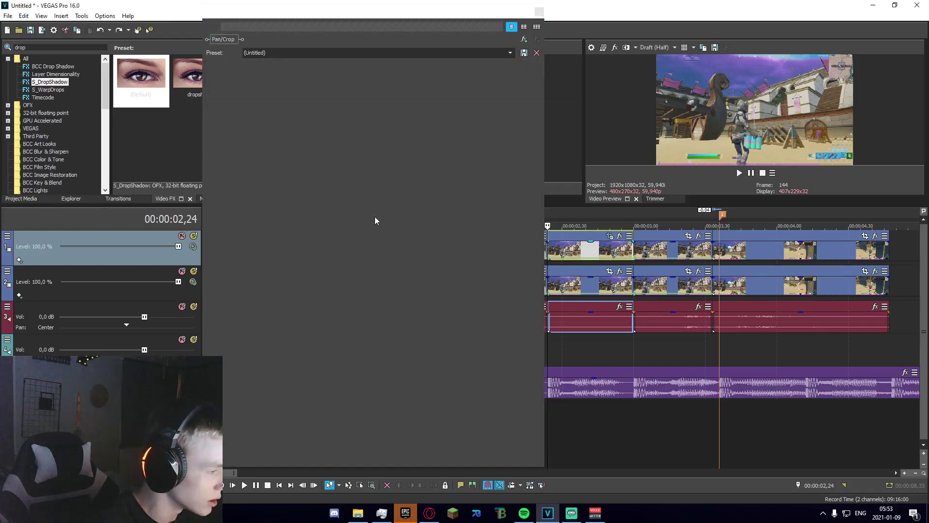
left_click(378, 204)
left_click(539, 11)
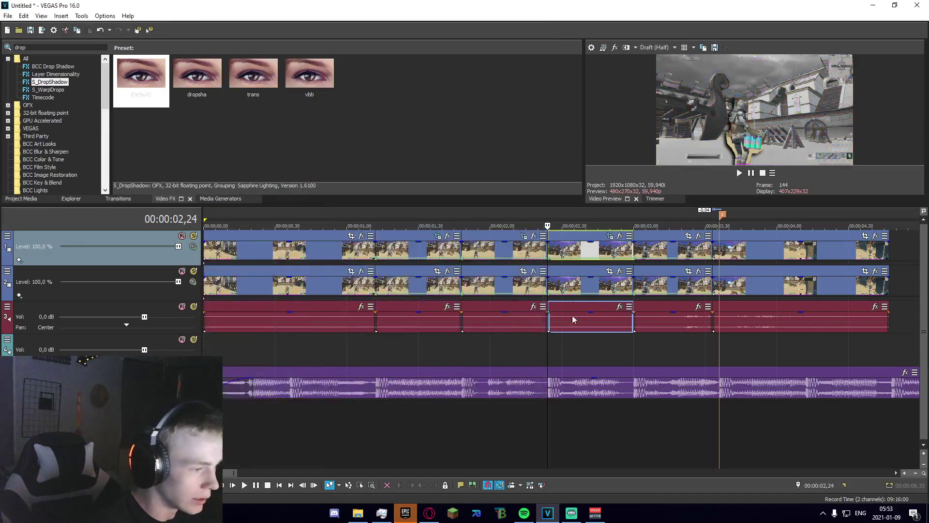
Draw a closed mask around the hooded character in the upper-track clip that starts at 00:00:03,00 and close its Pan/Crop settings.
scroll(632, 303, "down", 2)
left_click(535, 255)
left_click(561, 236)
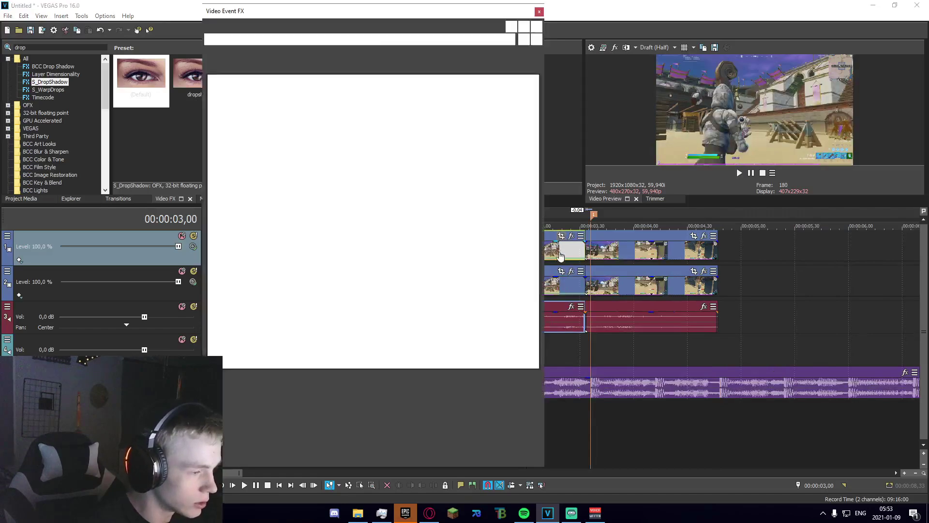
scroll(345, 324, "up", 1)
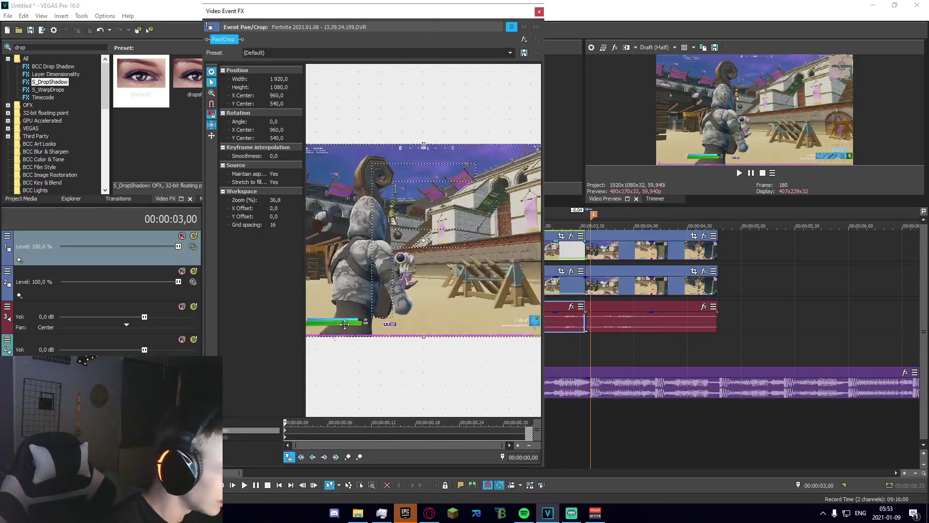
left_click(277, 437)
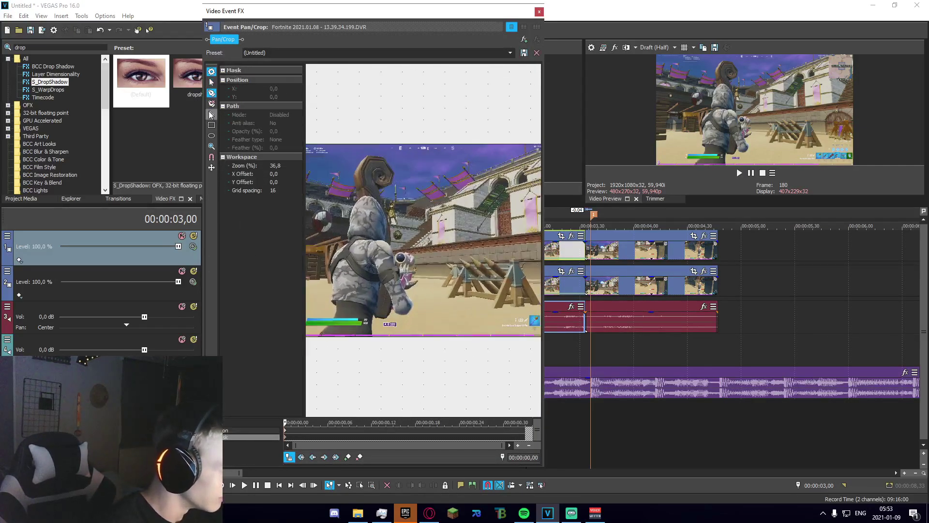
scroll(387, 212, "down", 3)
left_click(391, 203)
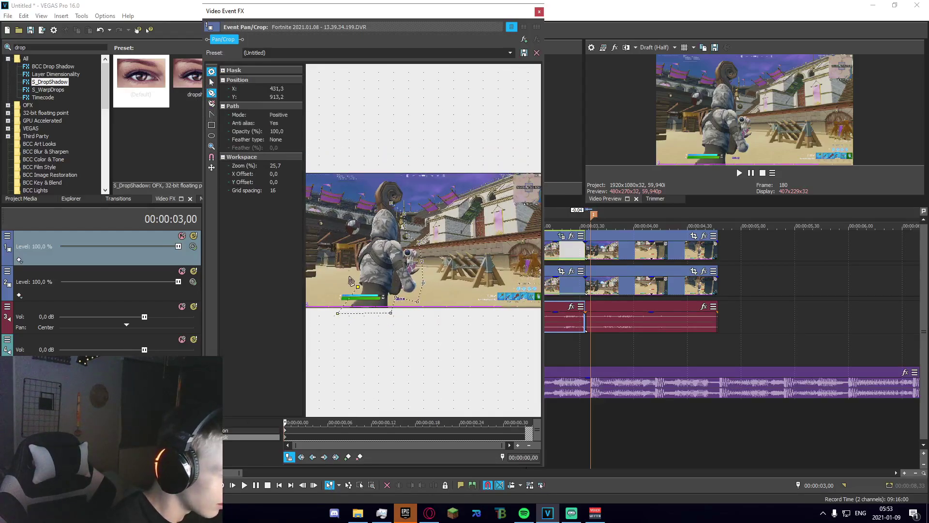
left_click(391, 203)
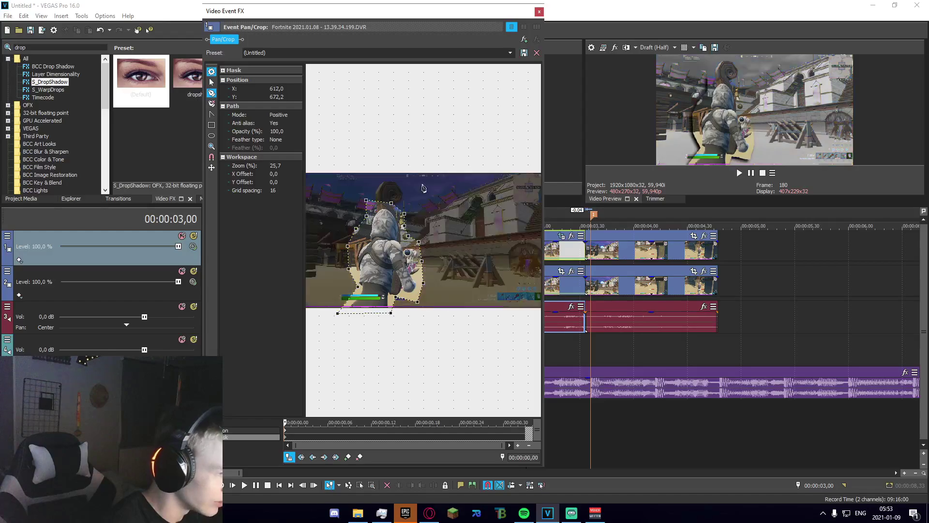
left_click(539, 11)
Play back the masked freeze frames from just before the clip that starts at 00:00:01,12.
scroll(321, 421, "down", 3)
scroll(355, 422, "up", 4)
scroll(344, 421, "down", 1)
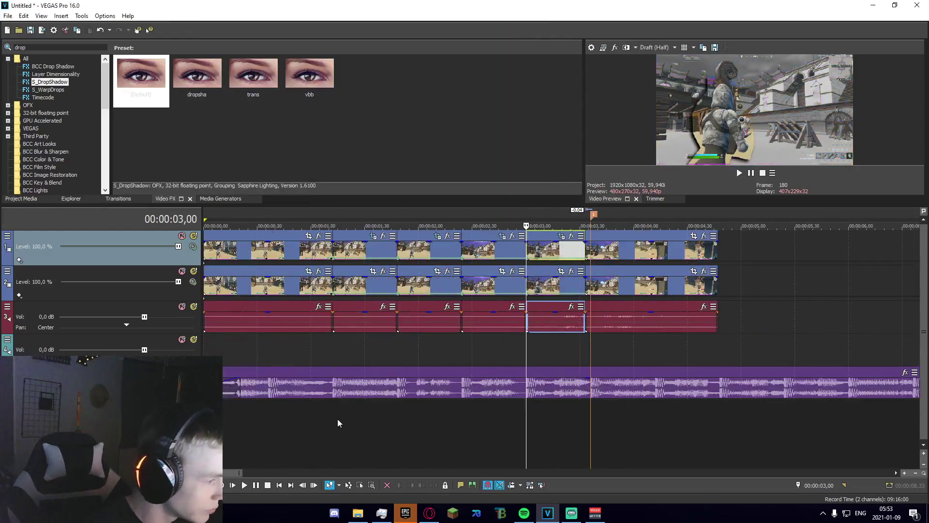
left_click(306, 421)
key("space")
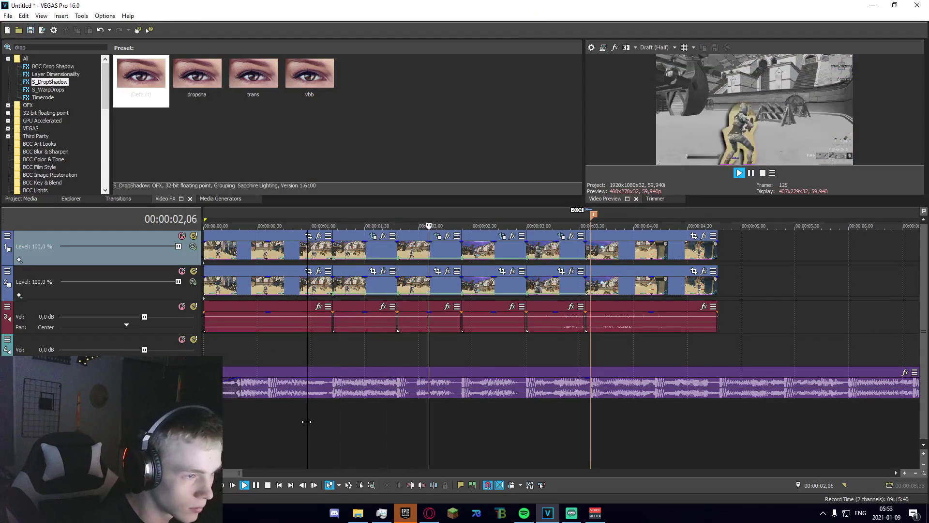
key("space")
Insert a velocity envelope on the last upper-track clip, the one under the marker at 00:00:03,36.
left_click(592, 252)
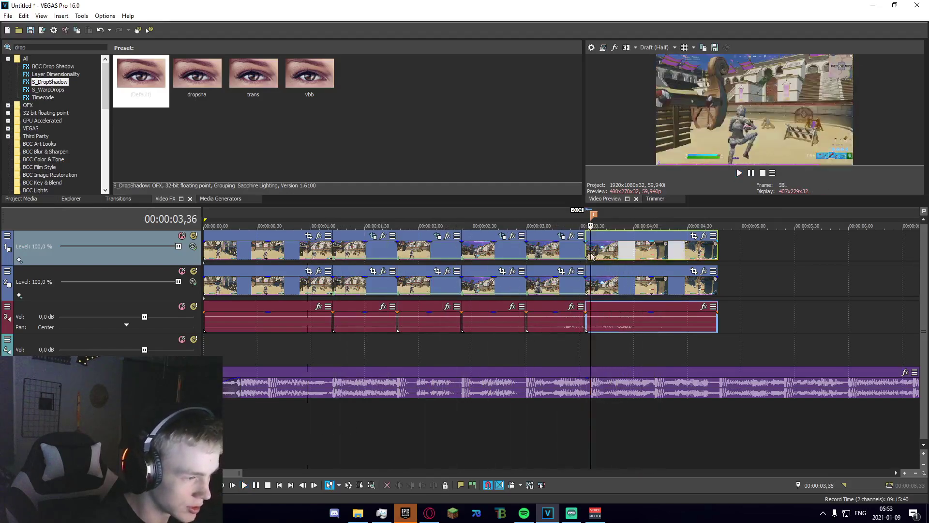
right_click(640, 251)
mouse_move(721, 401)
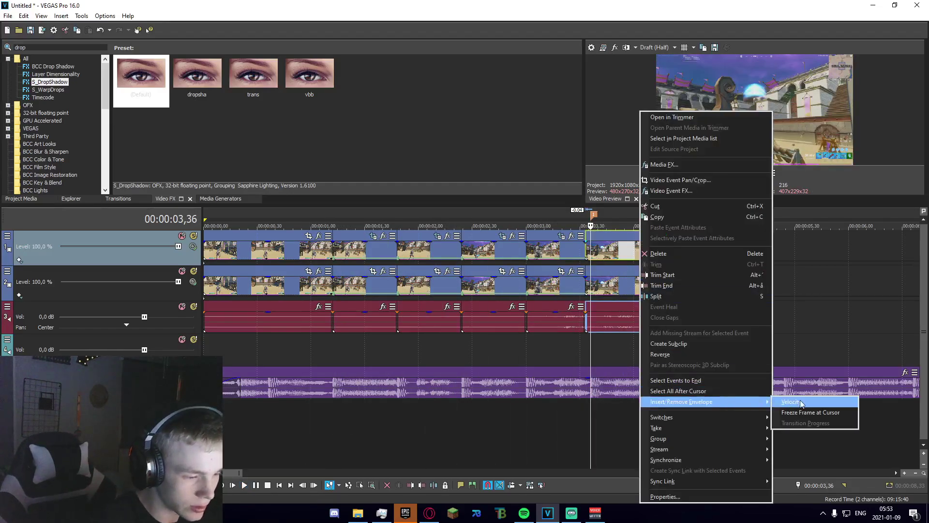
left_click(800, 401)
Add velocity points to the last upper-track clip at 00:00:03,36 and 00:00:03,39, lowering the velocity at the second point.
scroll(583, 252, "up", 6)
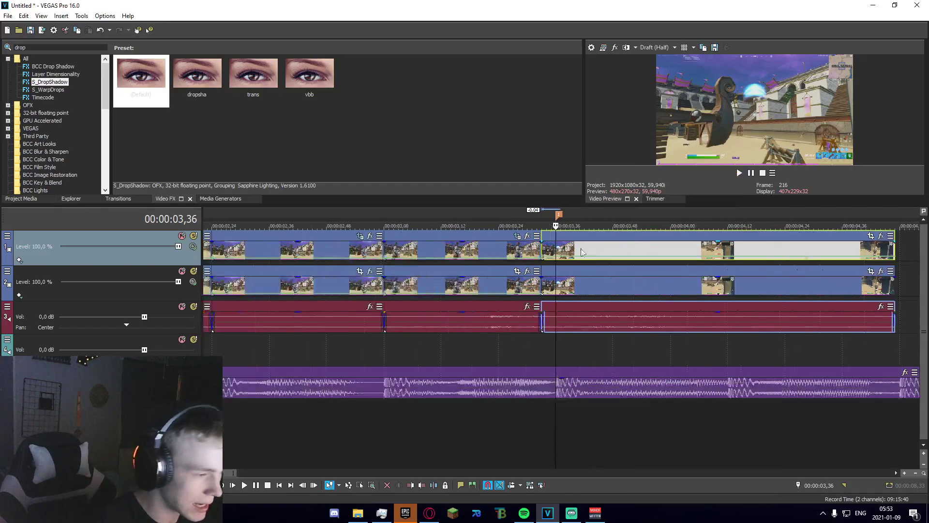
right_click(557, 257)
left_click(602, 273)
key("Right")
key("Right")
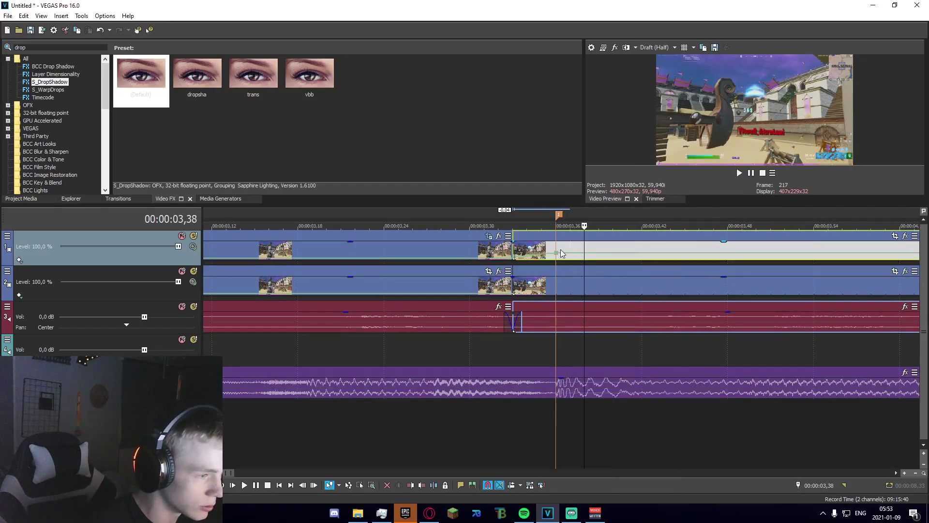
double_click(599, 254)
right_click(599, 254)
left_click(632, 303)
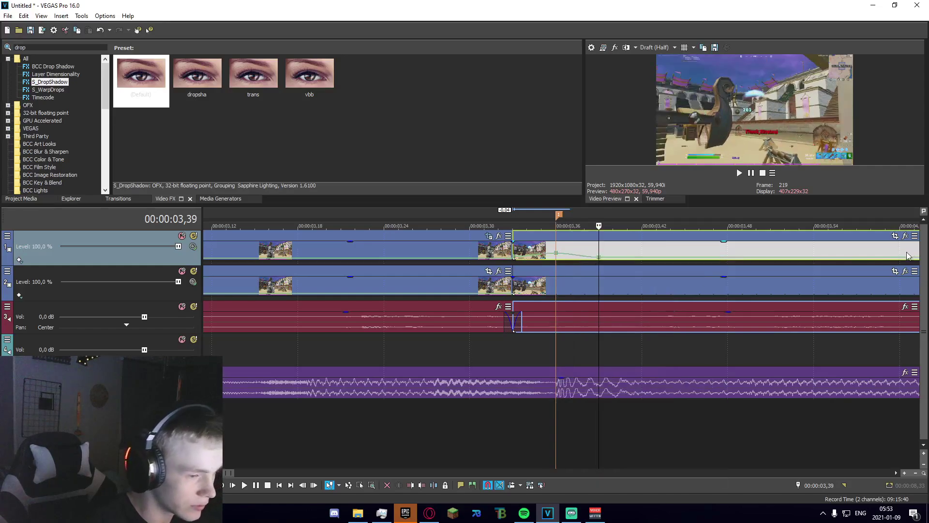
Add a filter package to the effect chain of the last upper-track clip and close its effect settings.
left_click(904, 235)
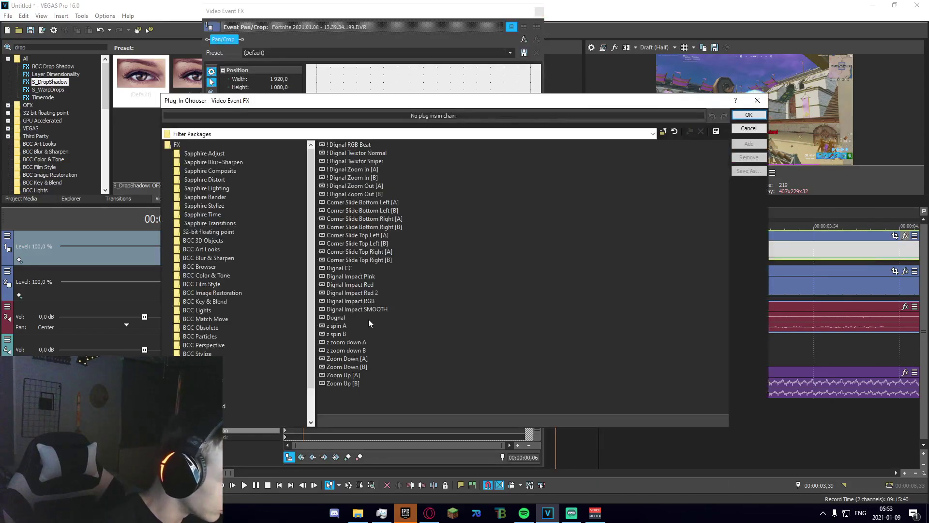
left_click(740, 143)
left_click(748, 115)
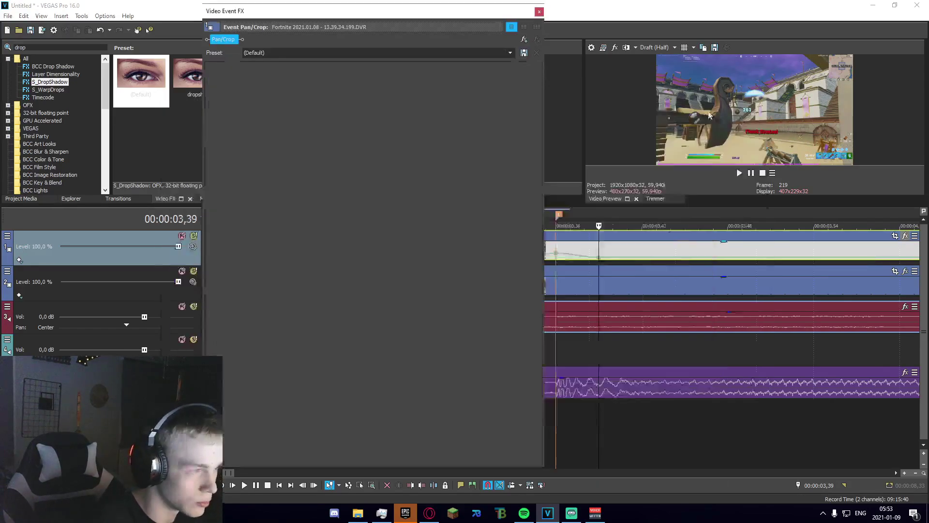
left_click(539, 11)
scroll(430, 414, "down", 3)
left_click(348, 414)
scroll(379, 413, "down", 3)
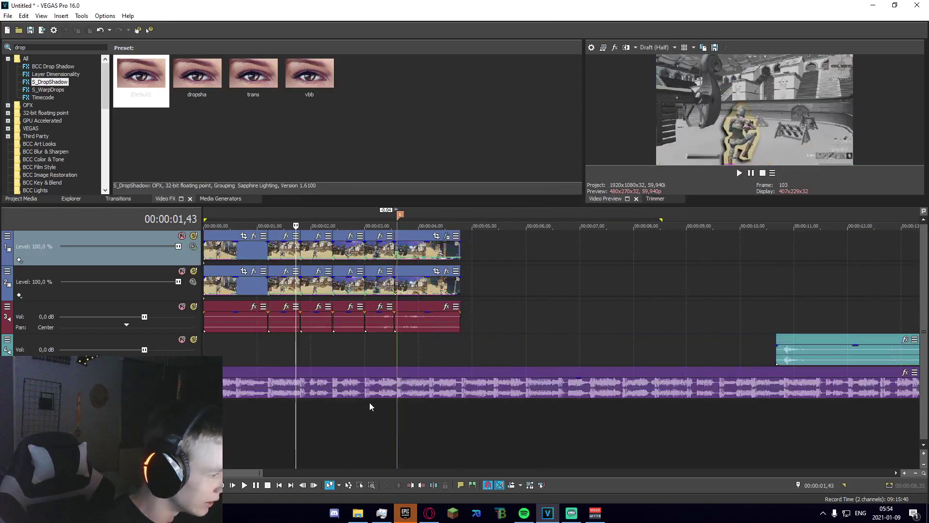
left_click(362, 404)
left_click(336, 387)
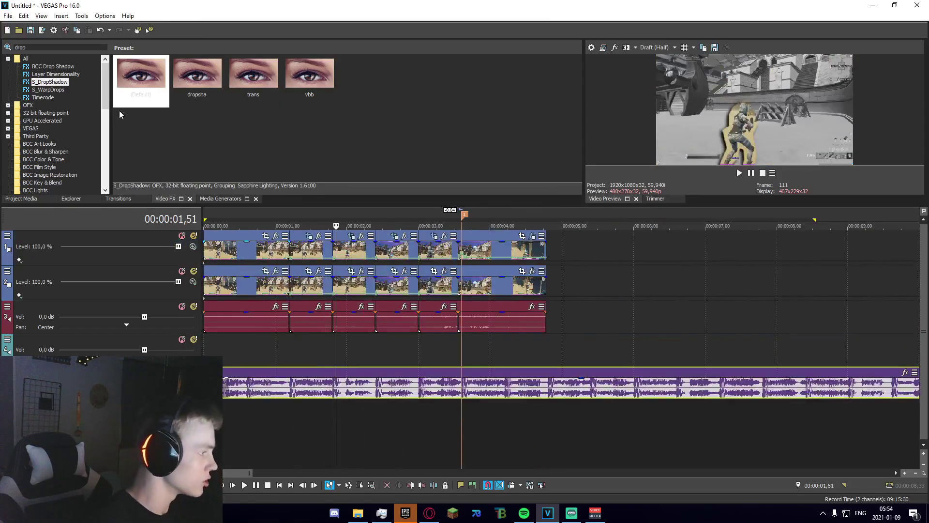
Search the video effects for "film glow" and apply BCC Film Glow's default preset to the upper-track clip that starts at 00:00:01,12.
double_click(58, 47)
type("film")
type(" glow")
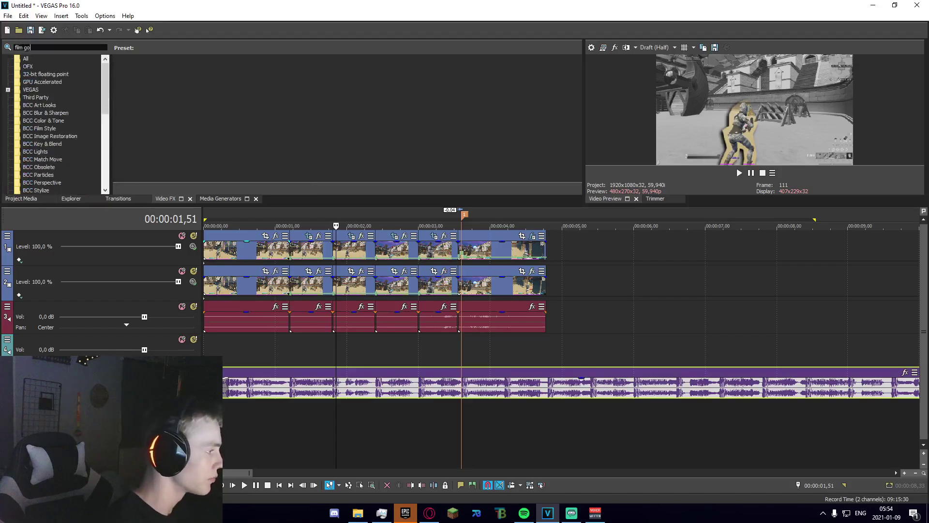
left_click(64, 73)
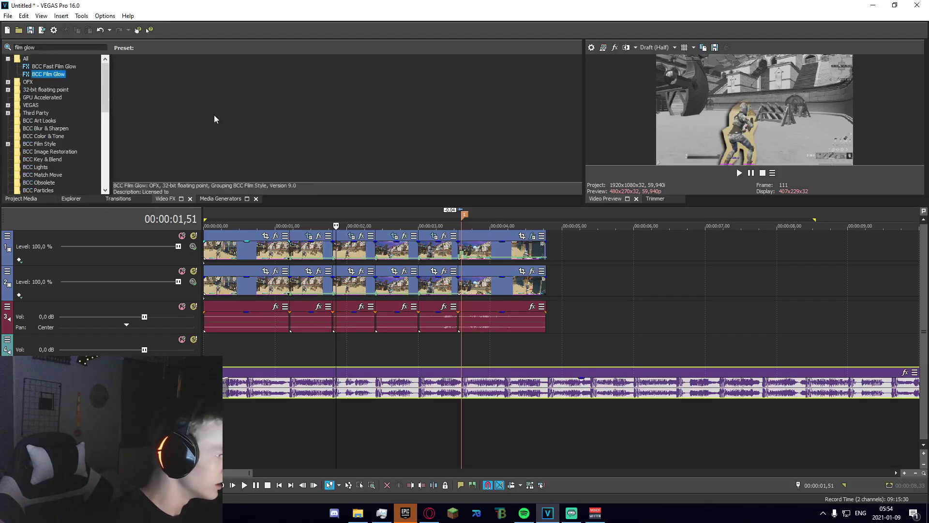
left_click_drag(138, 80, 139, 83)
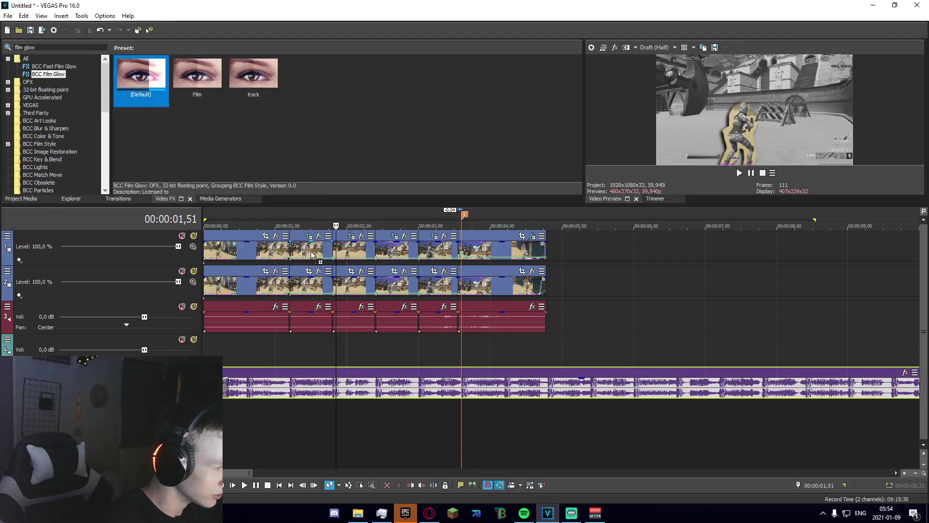
left_click_drag(312, 255, 312, 255)
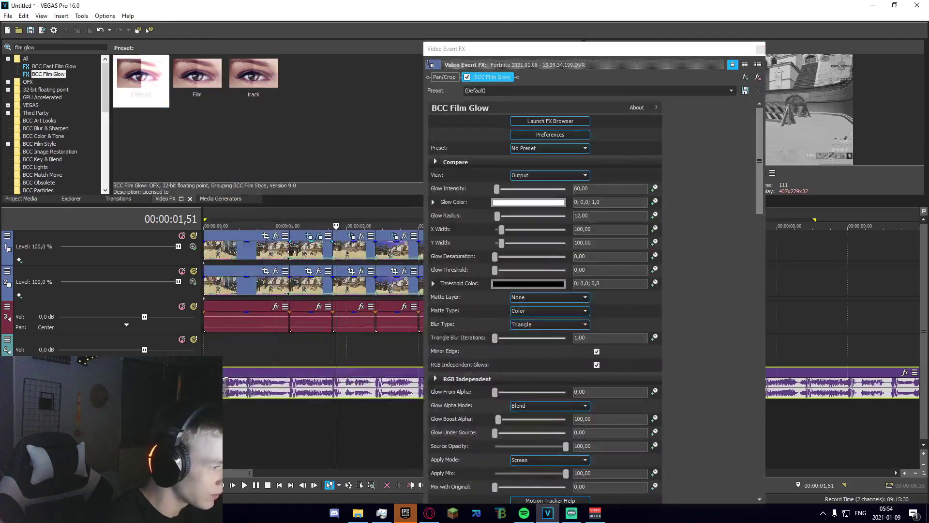
Set the Glow Intensity to 35, save the settings as a preset named tut, and close the effect settings.
left_click(600, 189)
type("3")
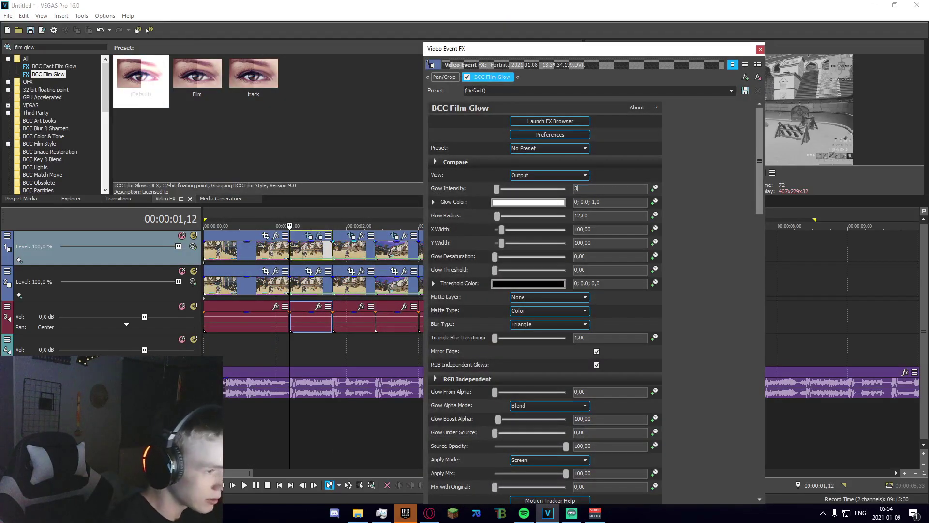
type("5")
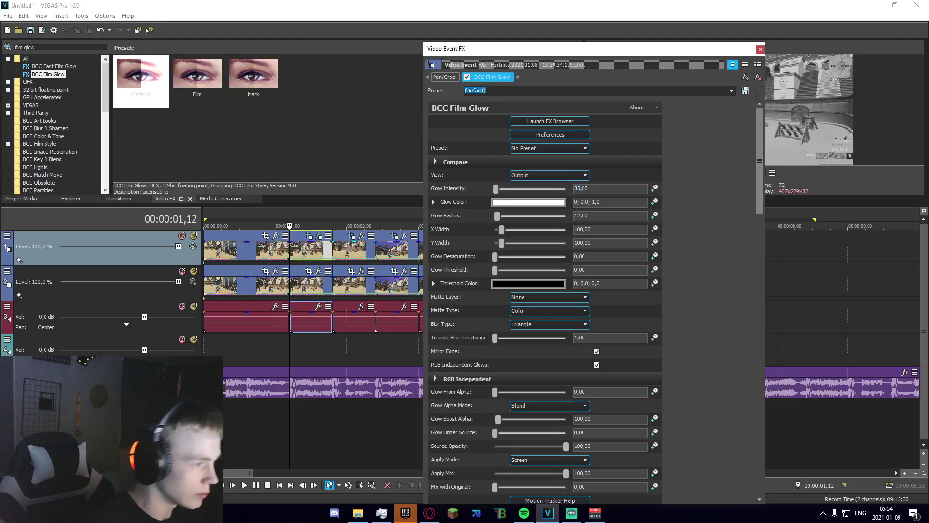
type("f")
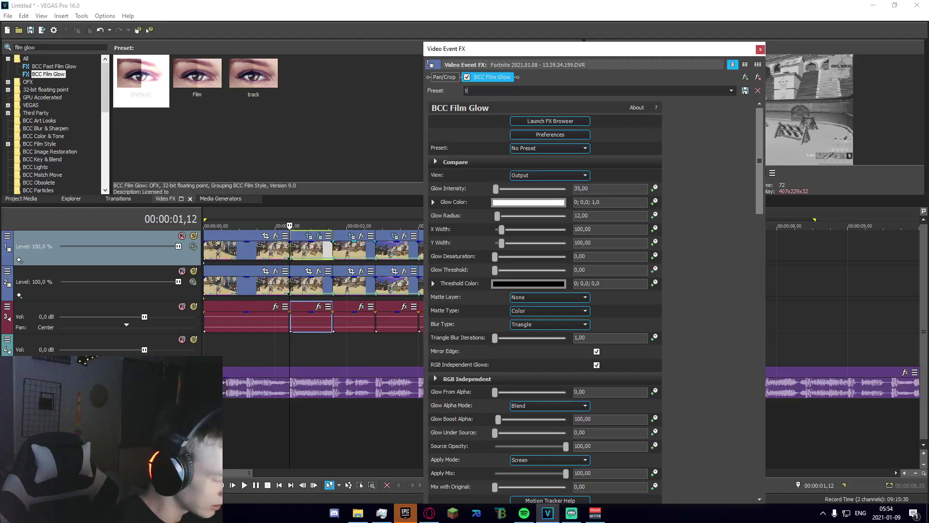
left_click(761, 49)
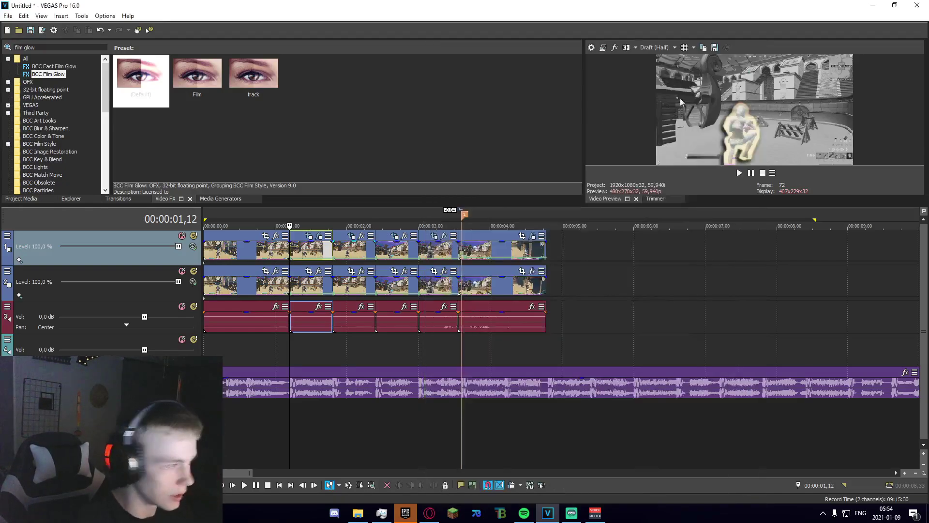
Remove BCC Film Glow from the upper-track clip that starts at 00:00:01,12.
left_click(48, 68)
left_click(48, 74)
left_click(319, 236)
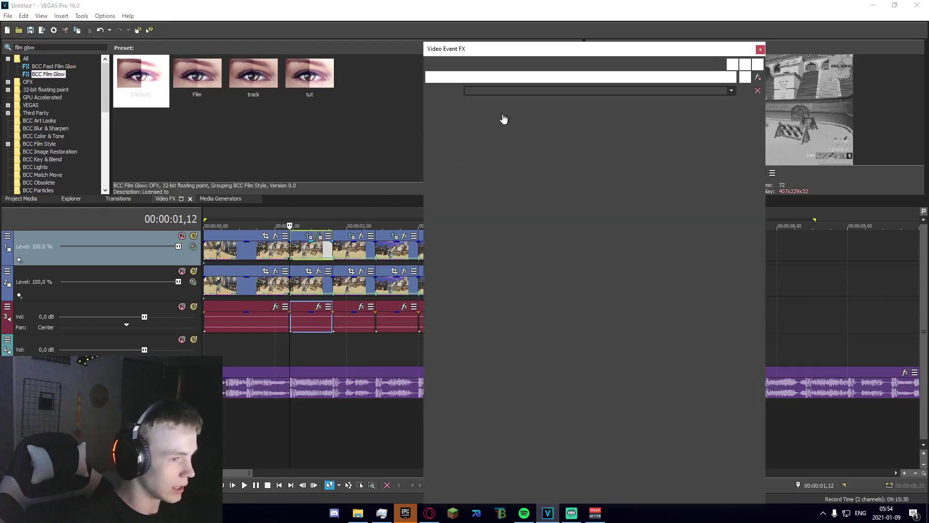
left_click(760, 49)
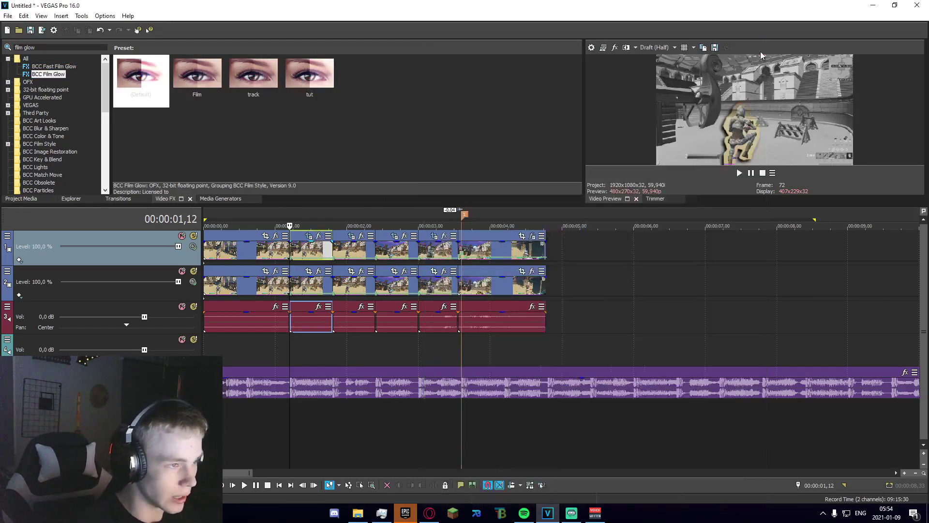
Apply the BCC Film Glow preset tut to the lower-track clip that starts at 00:00:01,12.
scroll(357, 324, "up", 4)
left_click_drag(310, 78, 348, 124)
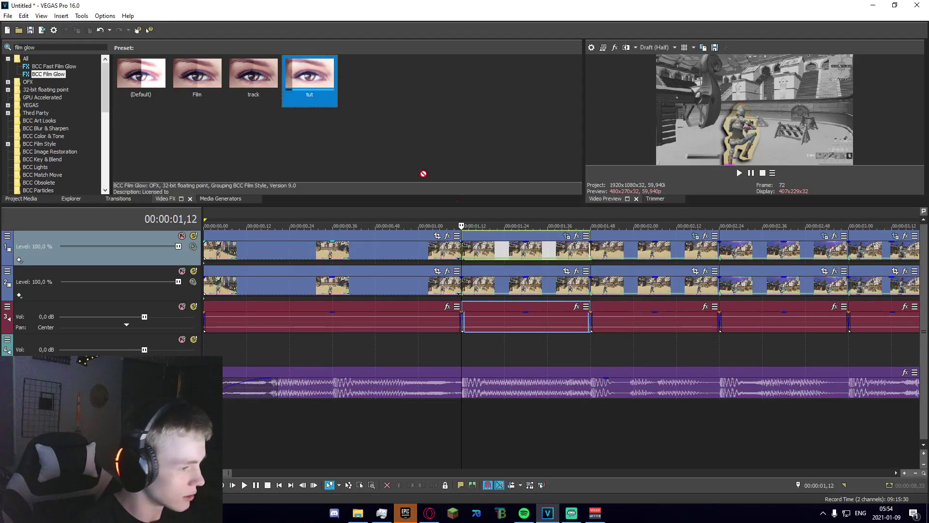
left_click_drag(491, 283, 491, 281)
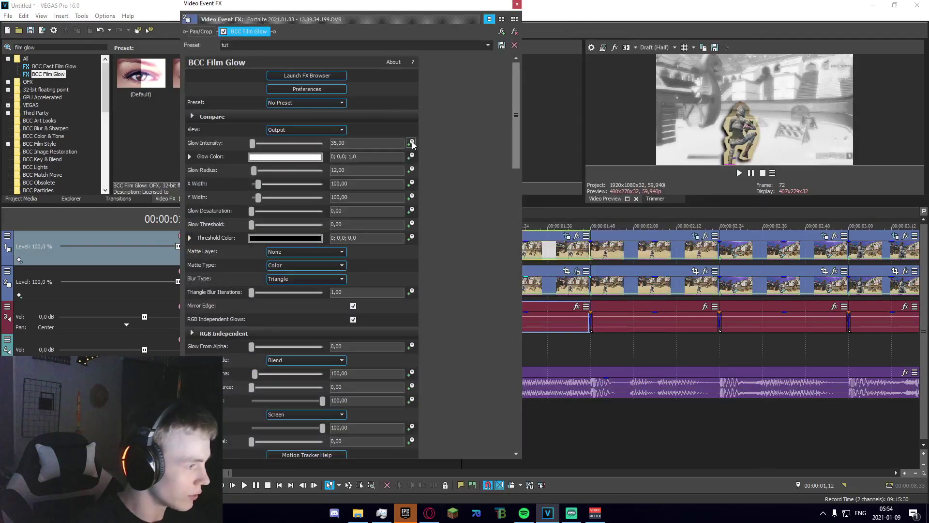
Animate the Glow Intensity from 35 at the clip start to 0 at 00:00:00,03 and store this in the tut preset.
left_click(411, 143)
left_click_drag(443, 5, 432, 24)
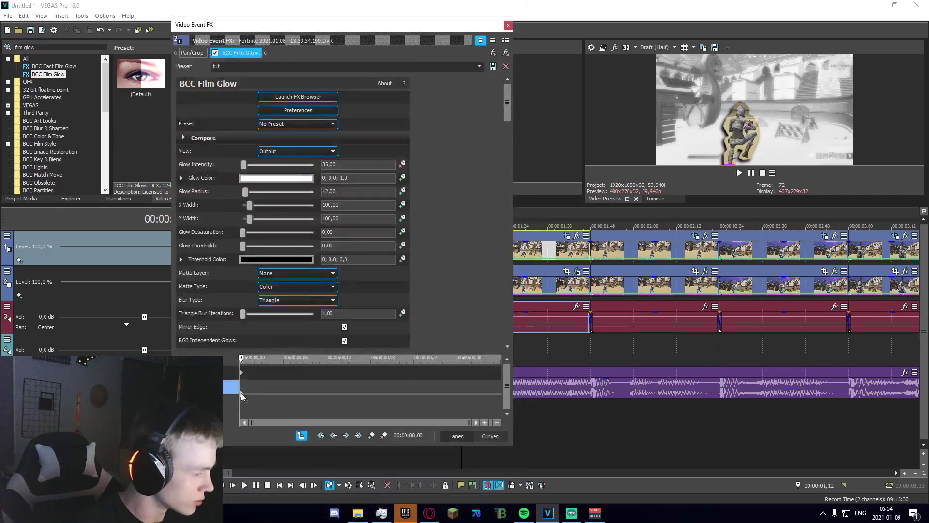
left_click_drag(244, 163, 155, 172)
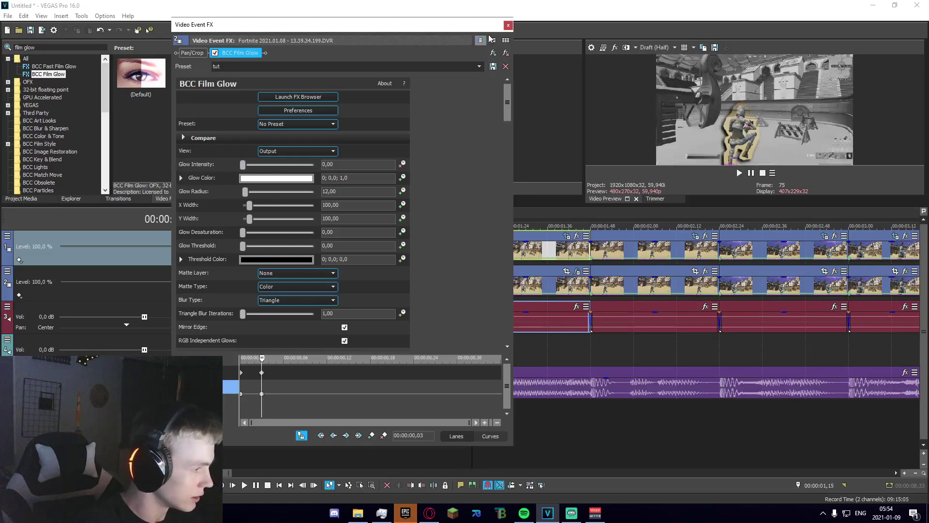
left_click(508, 25)
Apply the animated tut film glow preset to the lower-track clip that starts at 00:00:01,48.
left_click(600, 283)
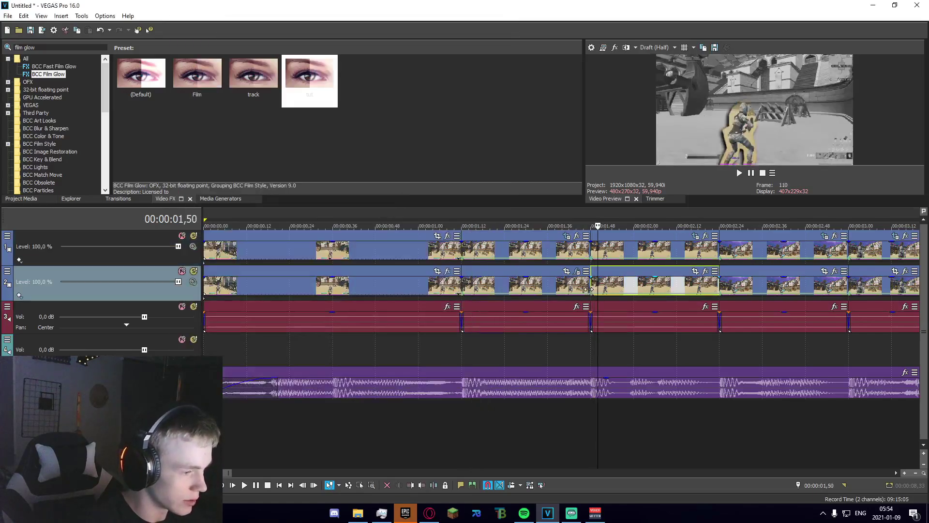
left_click_drag(310, 78, 315, 82)
left_click_drag(617, 289, 617, 289)
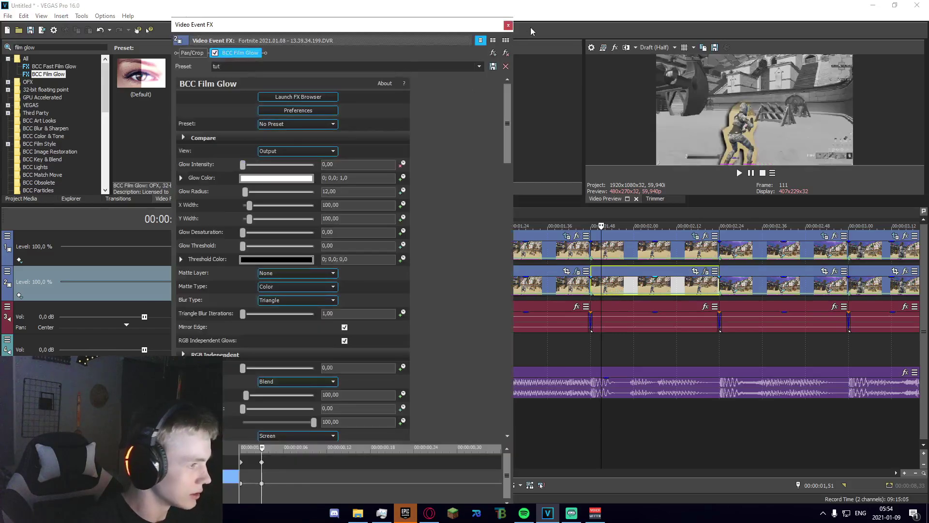
left_click(508, 24)
Apply the animated tut film glow preset to the lower-track clip that starts at 00:00:02,24.
left_click(722, 283)
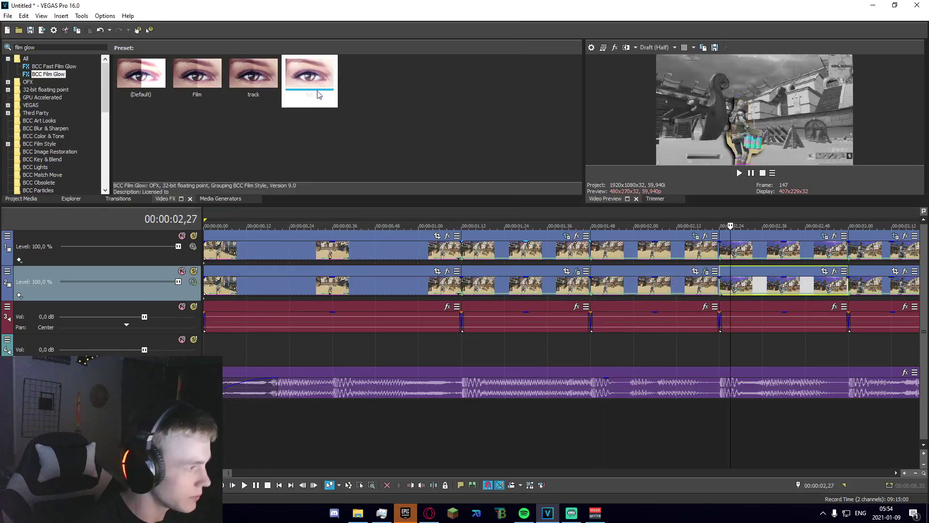
left_click_drag(320, 94, 735, 284)
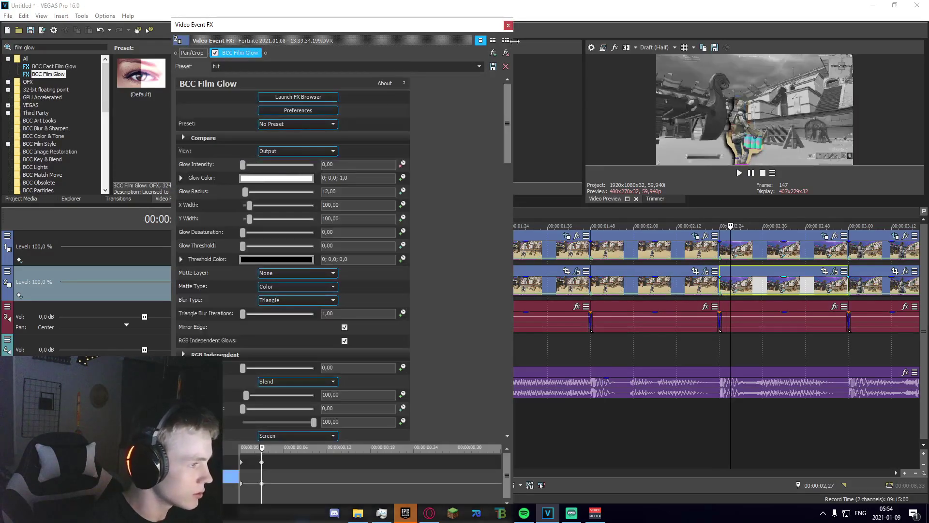
left_click(508, 25)
Apply the tut film glow preset to the lower-track clip that starts at 00:00:03,00 and keyframe its Glow Intensity from 35 down to 0.
scroll(579, 284, "down", 2)
scroll(533, 286, "up", 4)
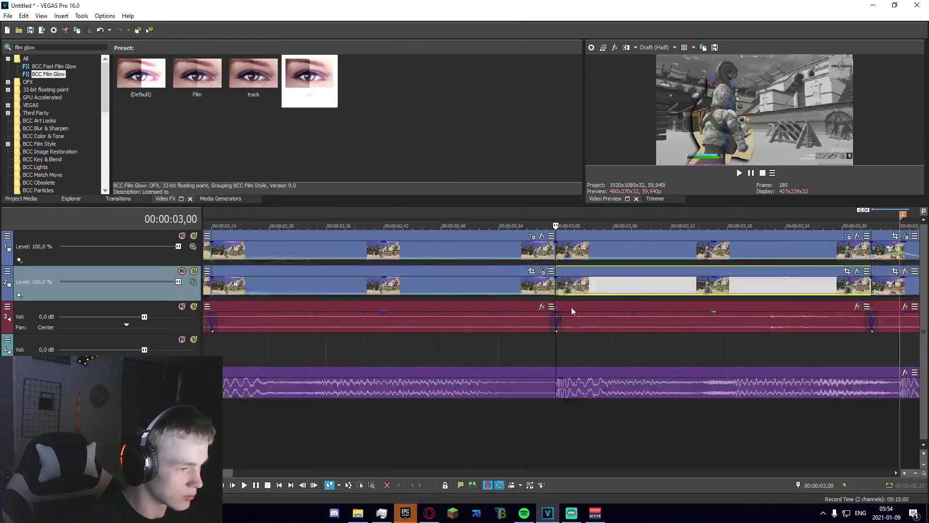
left_click_drag(486, 244, 488, 245)
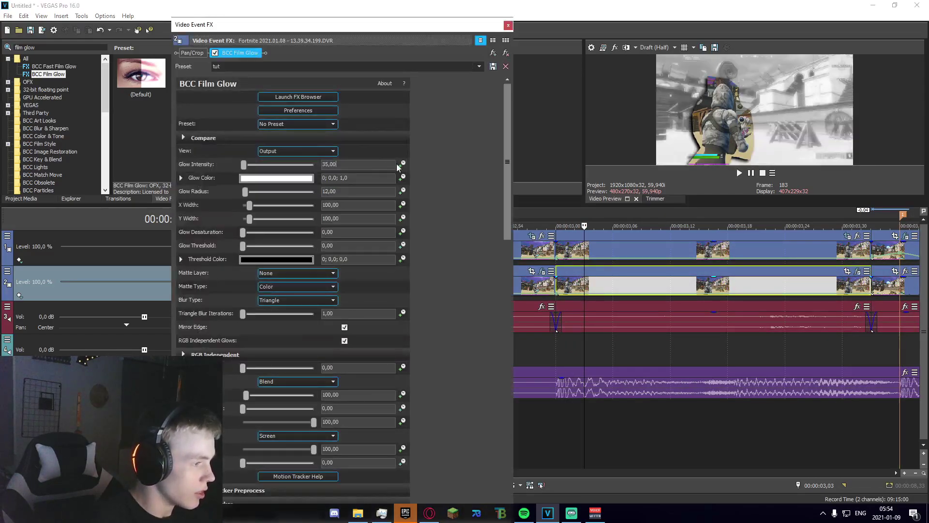
left_click(402, 164)
left_click(508, 25)
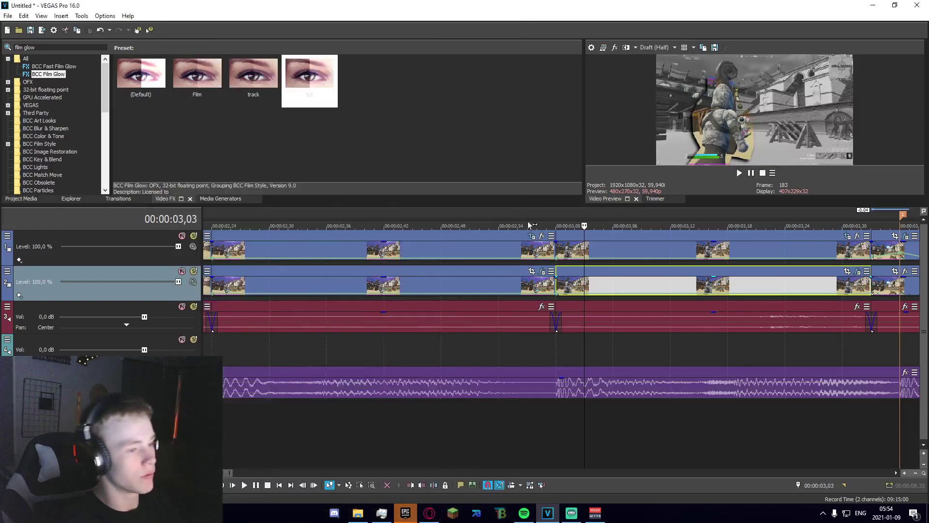
Split the sound-effect clip on the fourth track at 00:00:10,49, just before its first hit.
scroll(547, 251, "down", 3)
left_click(547, 252)
scroll(469, 262, "down", 2)
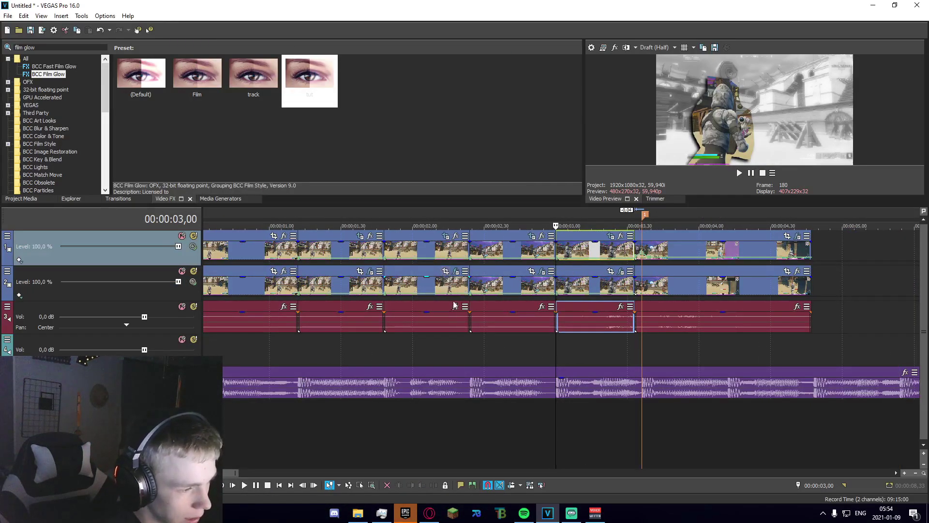
scroll(446, 340, "down", 5)
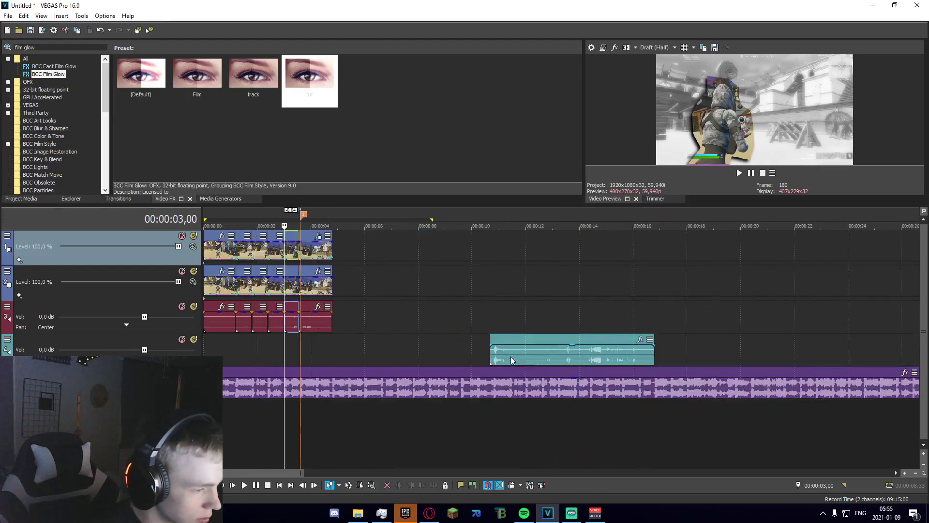
left_click(494, 360)
scroll(557, 358, "up", 6)
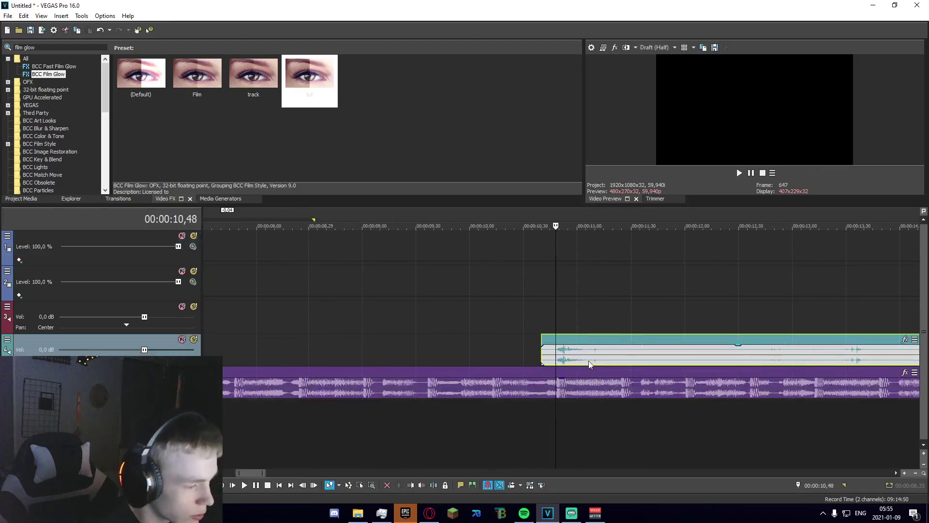
left_click(559, 356)
key("s")
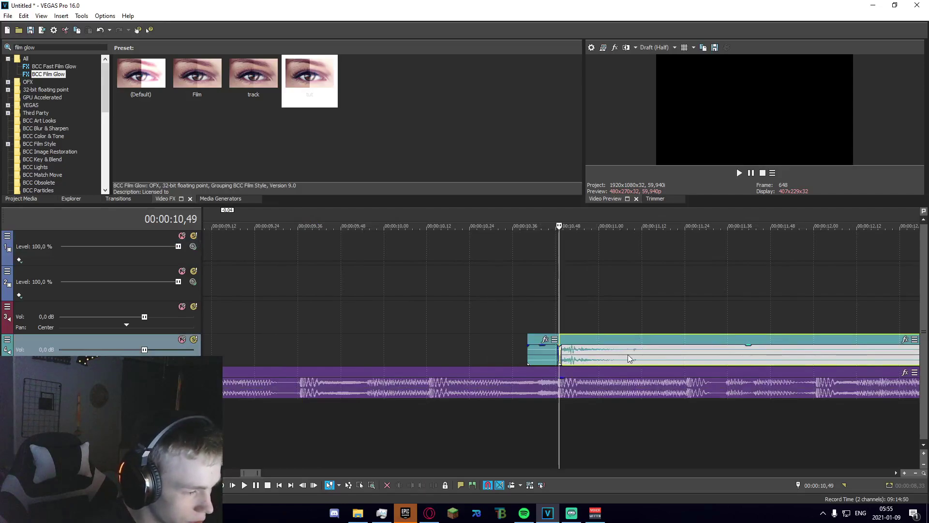
Split the sound effect again after its first hit and delete the parts before and after that hit.
left_click(635, 358)
key("s")
left_click(656, 358)
key("Delete")
left_click(531, 358)
key("Delete")
Give the trimmed hit sound a fade-out and align it with the clip start at 00:00:01,12.
left_click_drag(634, 345, 482, 367)
left_click(589, 363)
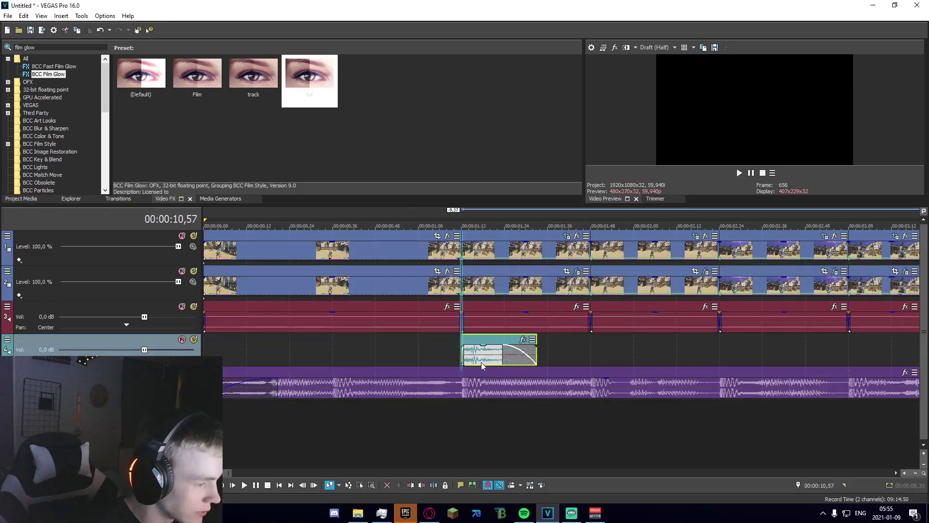
left_click(483, 360)
Copy the hit sound to the clip starts at 00:00:01,48, 00:00:02,24 and 00:00:03,00 on the same track.
scroll(483, 359, "down", 2)
left_click_drag(348, 353, 537, 355, "ctrl")
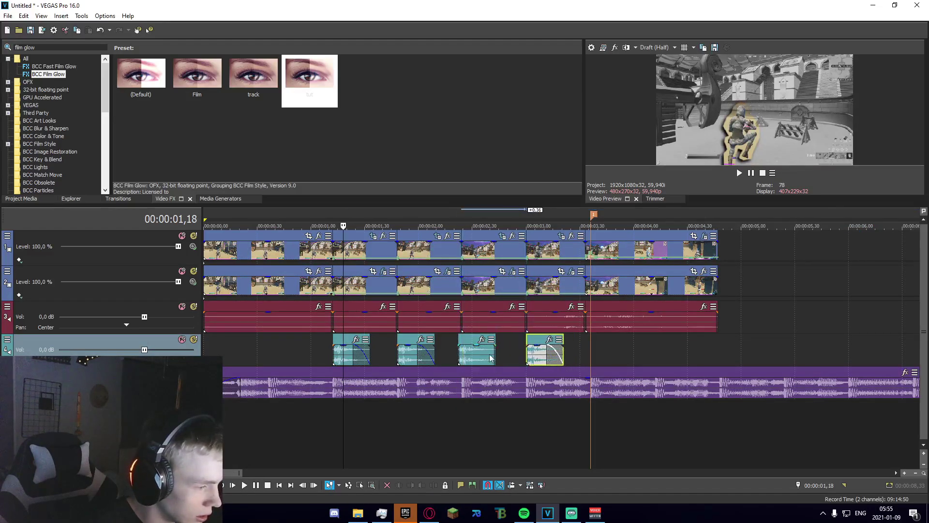
left_click_drag(475, 357, 478, 358)
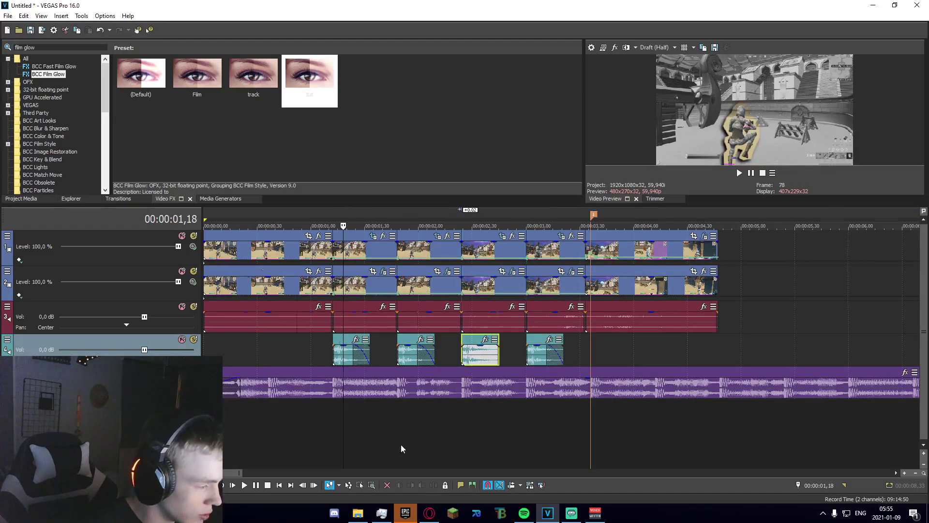
Play back the edit from 00:00:00,47 to check the hit sounds against the freeze frames and the beat.
scroll(401, 448, "down", 2)
left_click(246, 421)
scroll(323, 435, "up", 3)
key("space")
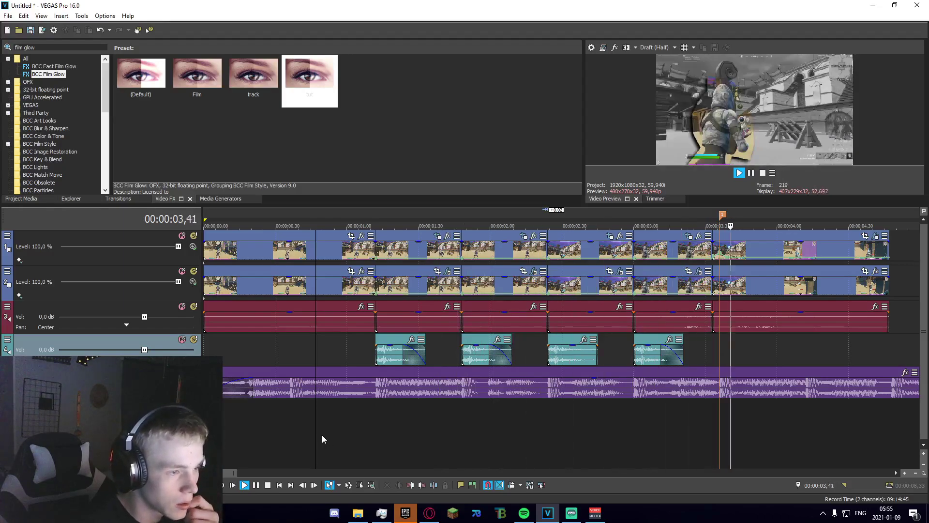
key("space")
scroll(556, 436, "down", 2)
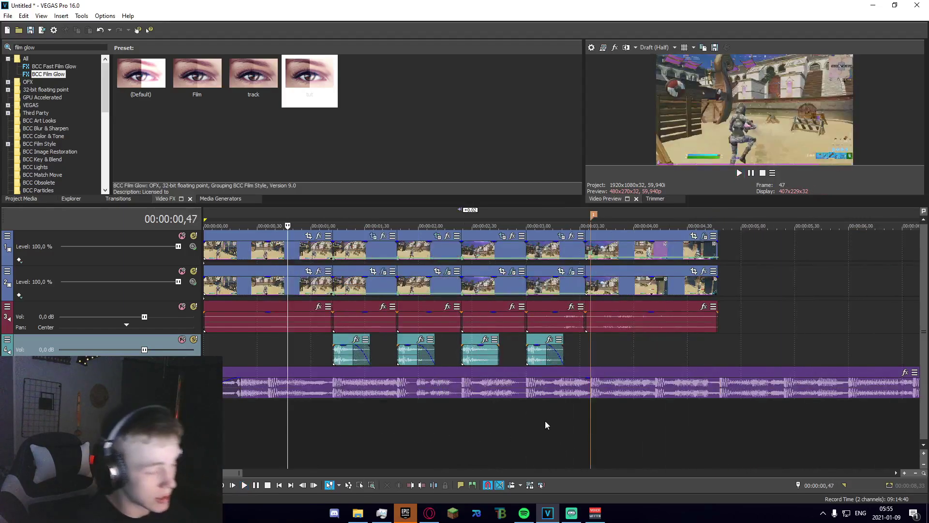
Apply the S_Shake preset god y shaketra to the upper-track clip that starts at 00:00:03,00 and set its Frequency to 12.
left_click(579, 431)
left_click(550, 435)
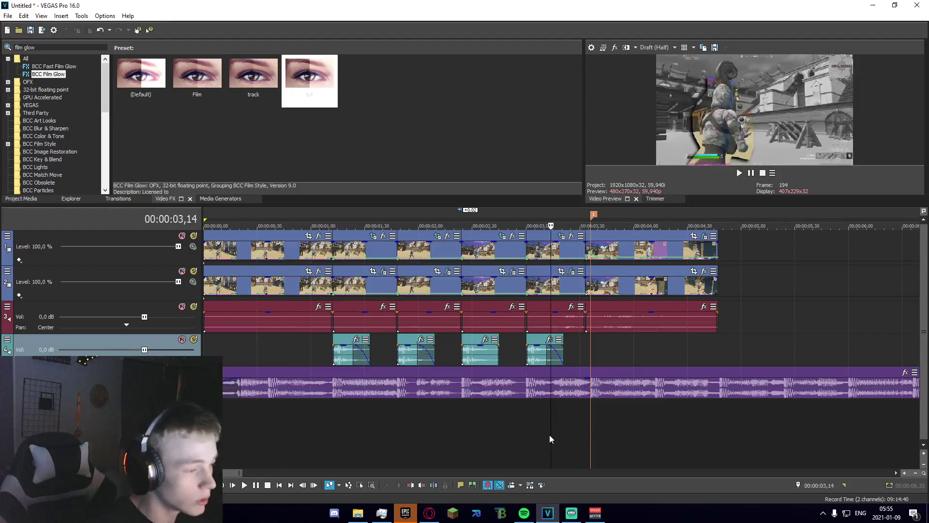
left_click(30, 47)
type("shake")
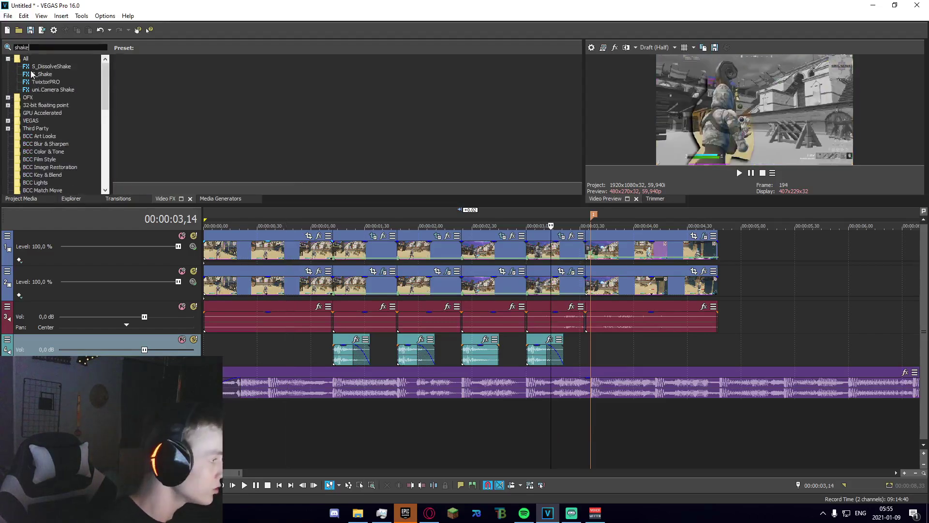
left_click(42, 74)
left_click_drag(141, 128, 585, 246)
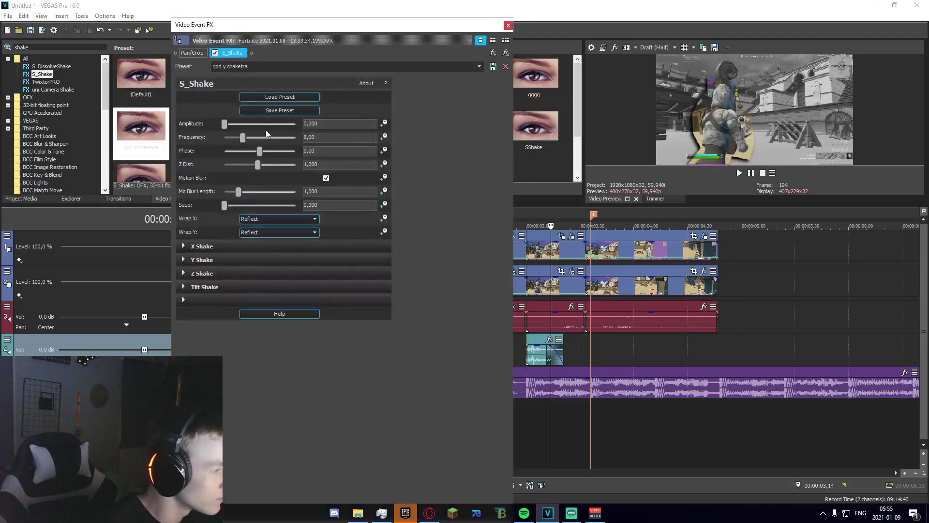
left_click(310, 137)
type("12")
key("Return")
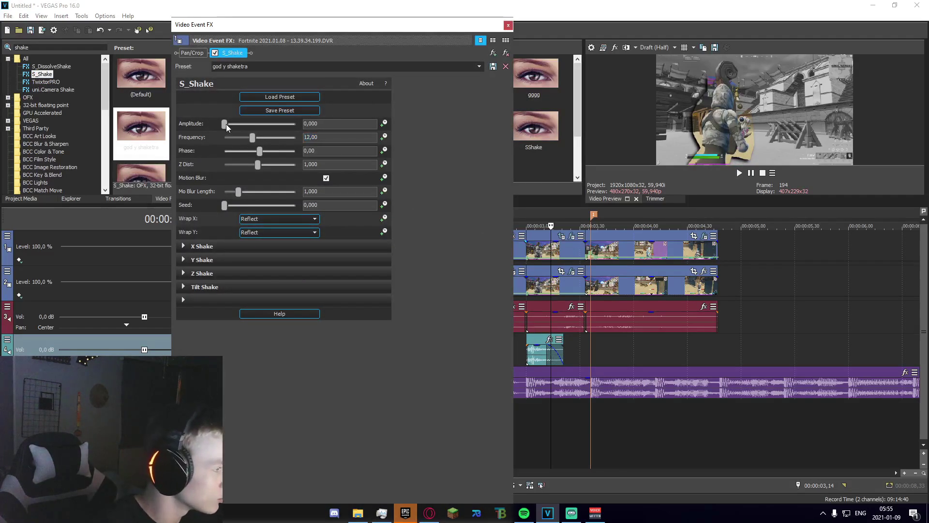
Keyframe the shake's Amplitude to stay at 0 until mid-clip and rise to 0,120 at the end of the clip.
left_click_drag(225, 125, 228, 125)
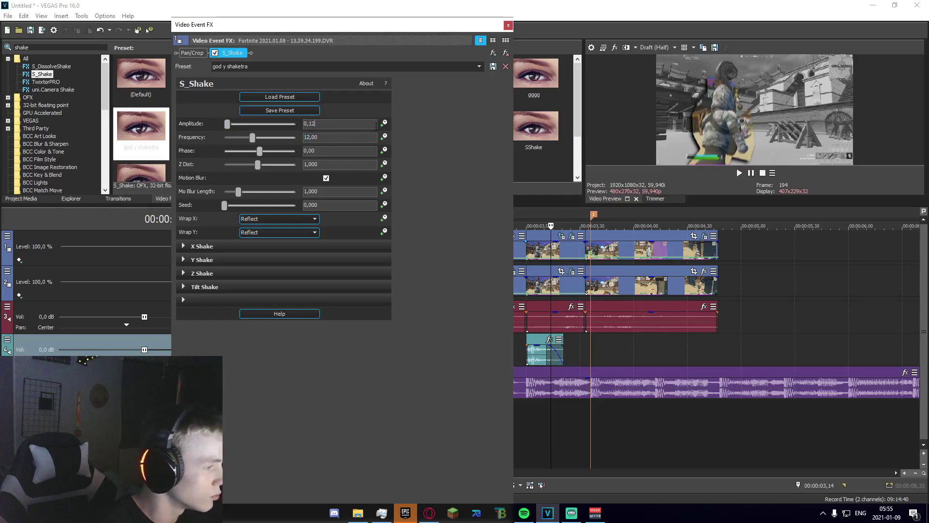
left_click(383, 125)
key("Return")
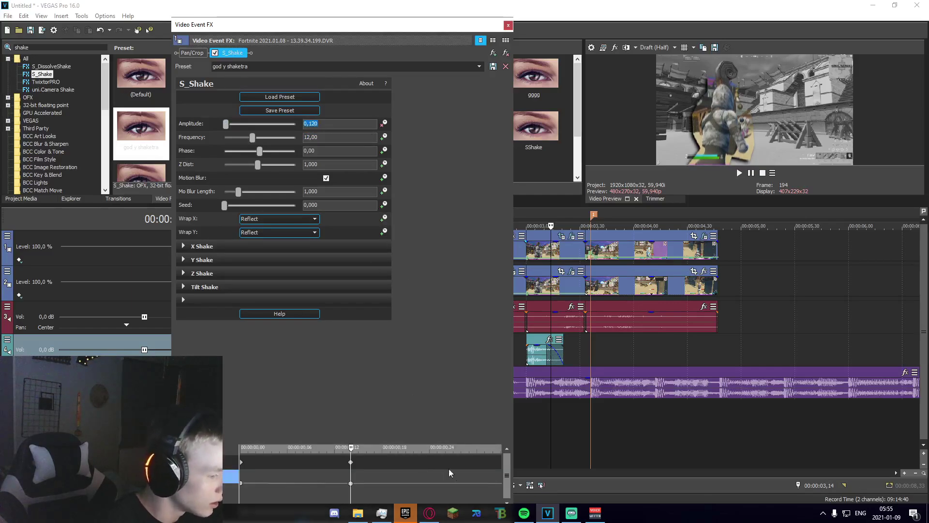
key("Delete")
left_click_drag(350, 483, 501, 483)
left_click(361, 482)
double_click(360, 483)
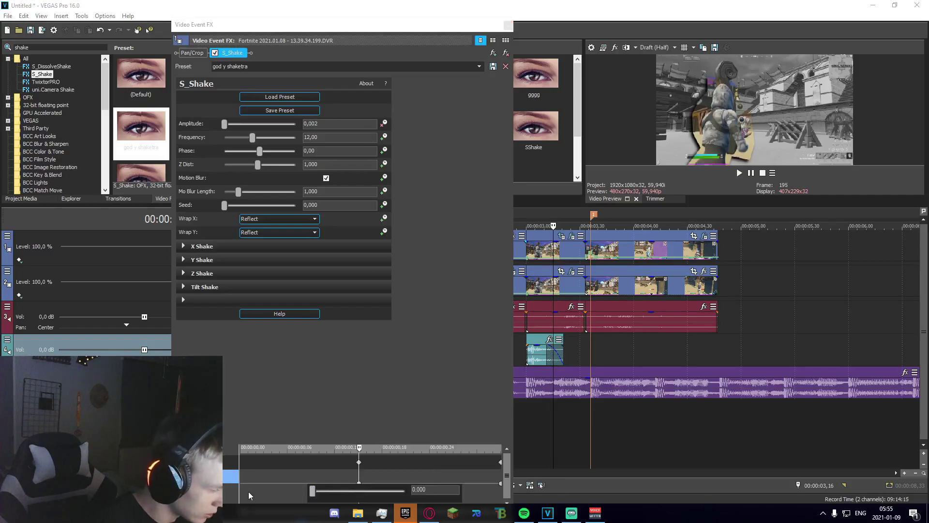
left_click(508, 25)
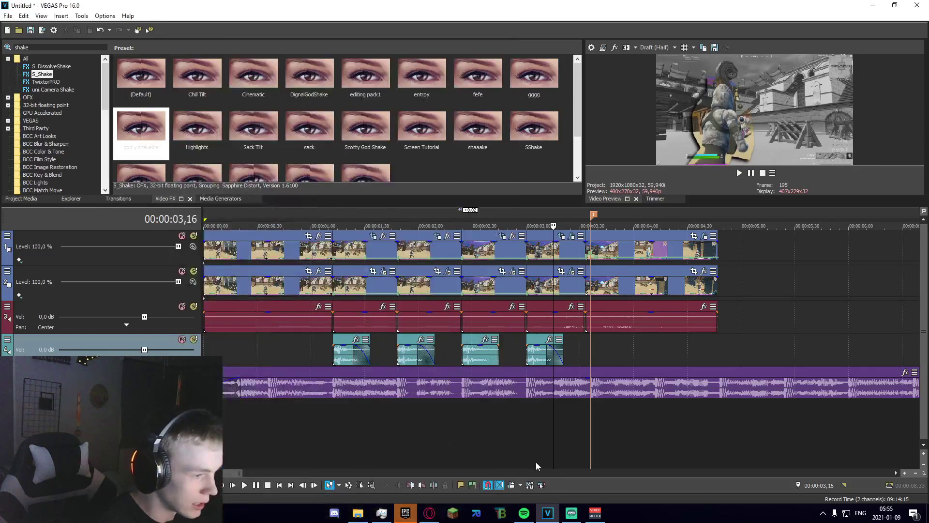
Play back the last freeze frames and the edit from 00:00:00,47 to review the shake.
left_click(534, 452)
key("space")
left_click(479, 449)
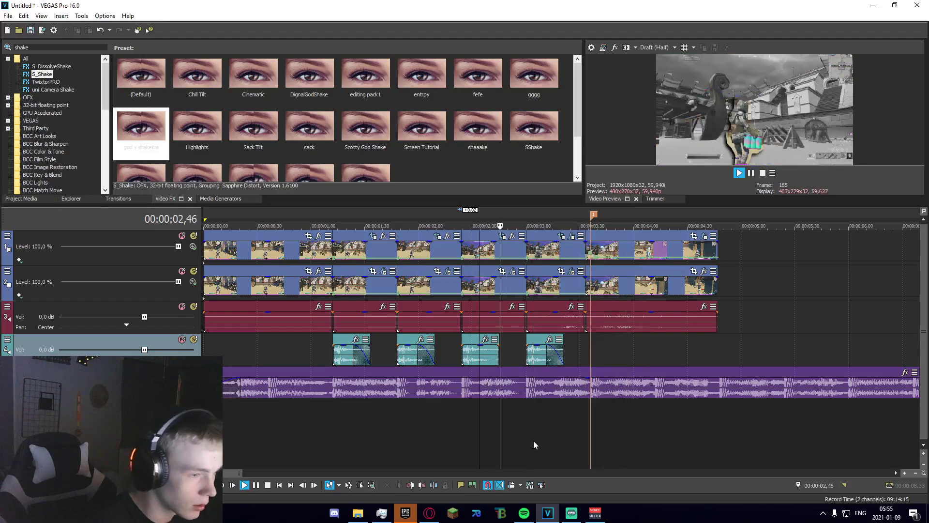
key("space")
left_click(288, 431)
key("space")
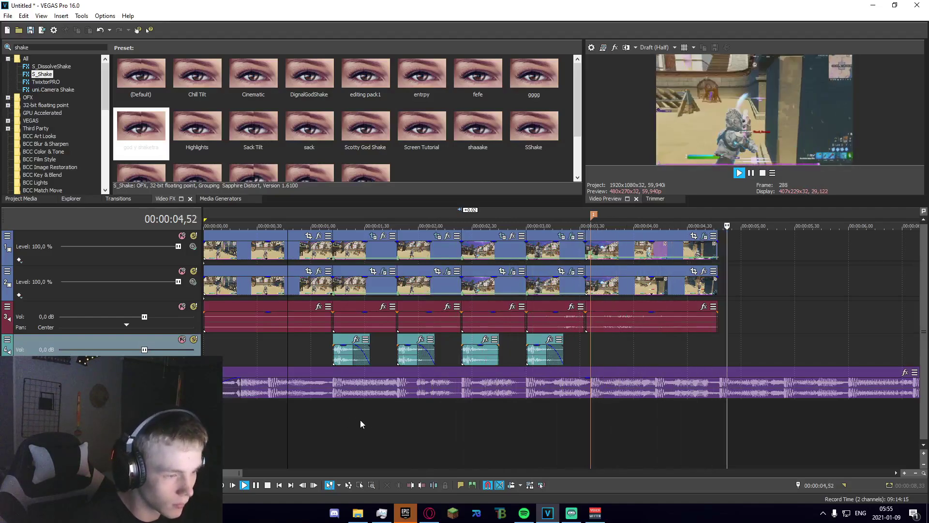
key("space")
Add another sound effect to the fourth track, starting about 20 frames before 00:00:03,36 and crossfading with the last hit sound.
scroll(362, 421, "down", 6)
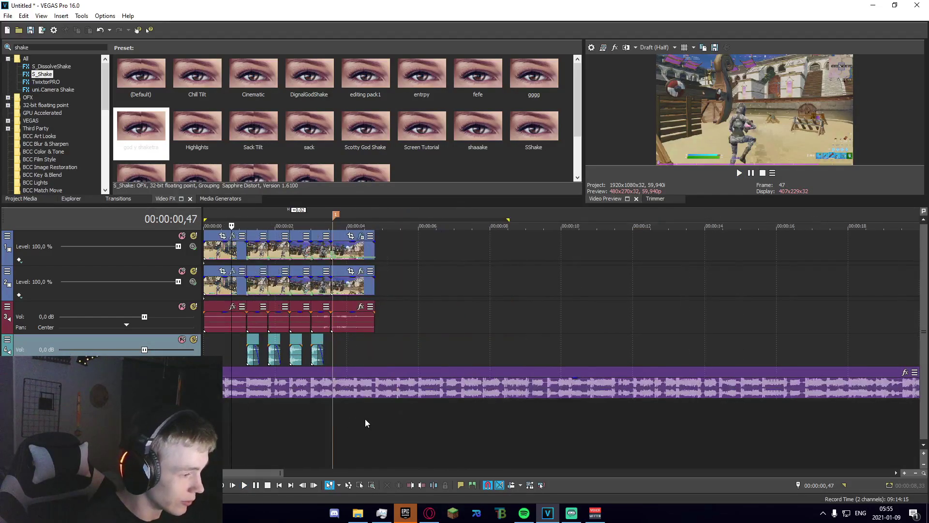
scroll(365, 419, "down", 4)
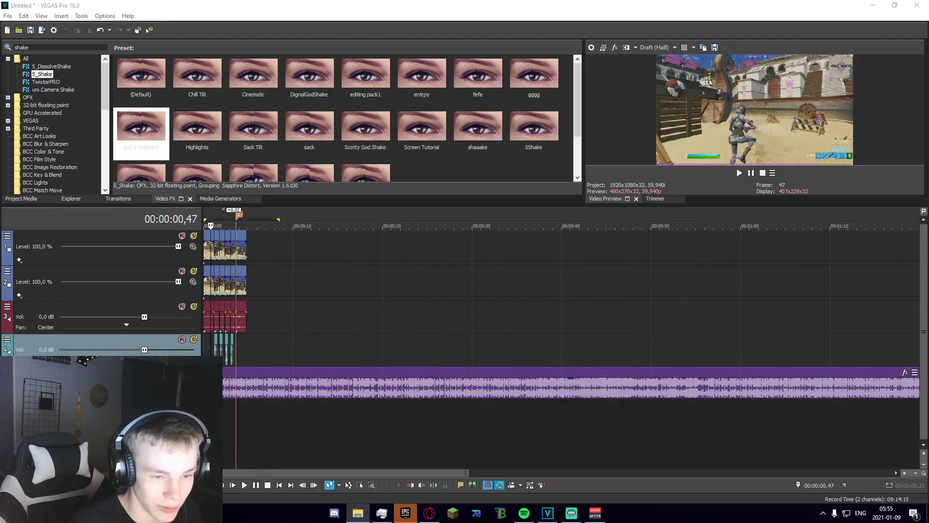
left_click(234, 342)
scroll(234, 342, "up", 10)
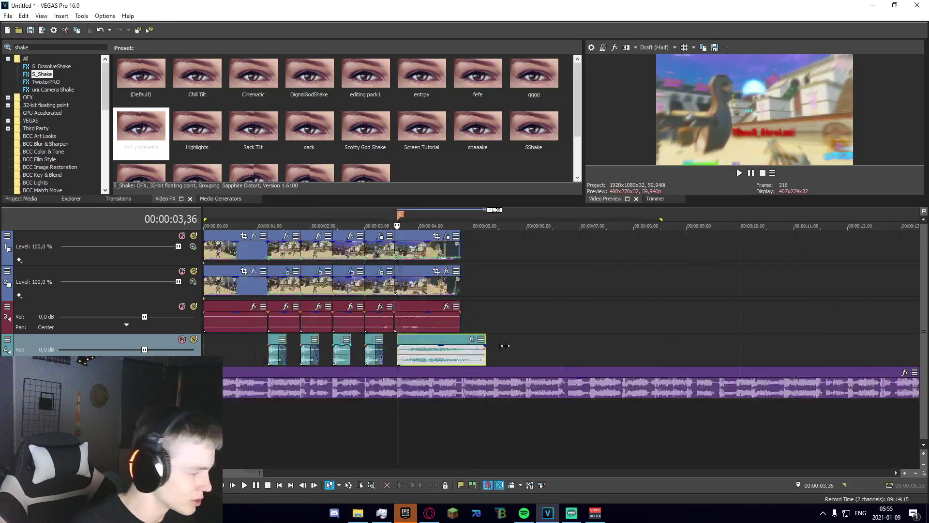
left_click_drag(617, 367, 592, 363)
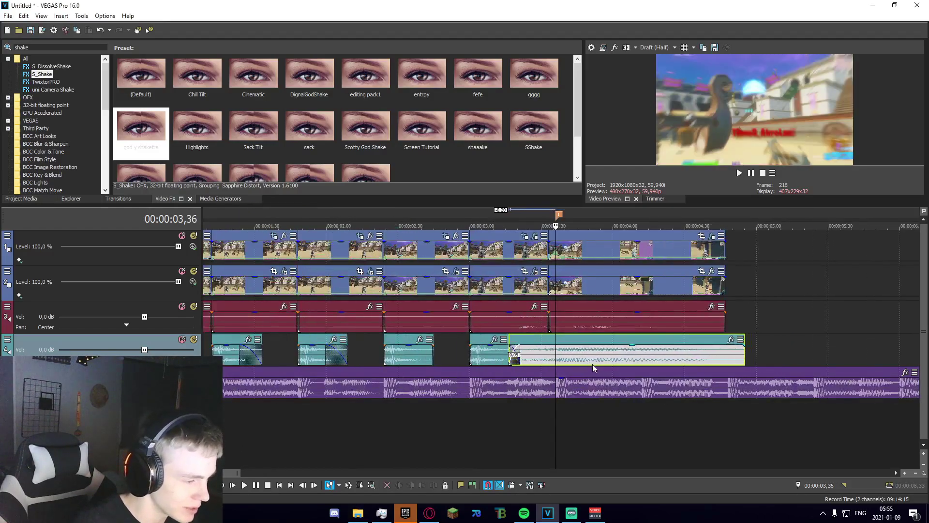
scroll(524, 428, "down", 2)
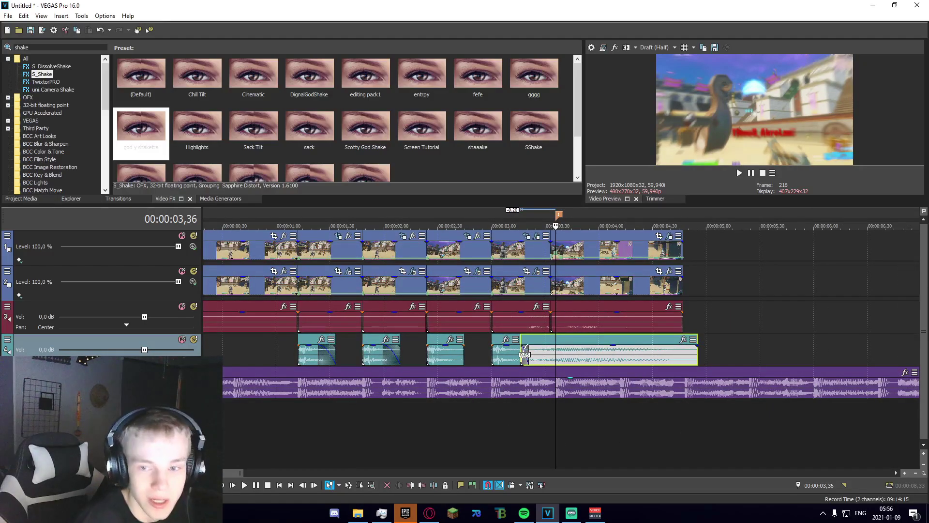
scroll(277, 442, "down", 3)
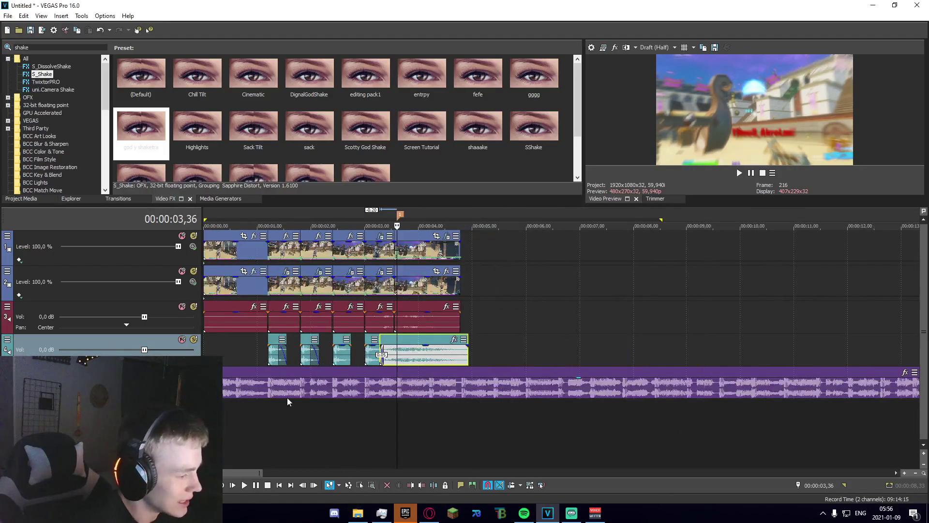